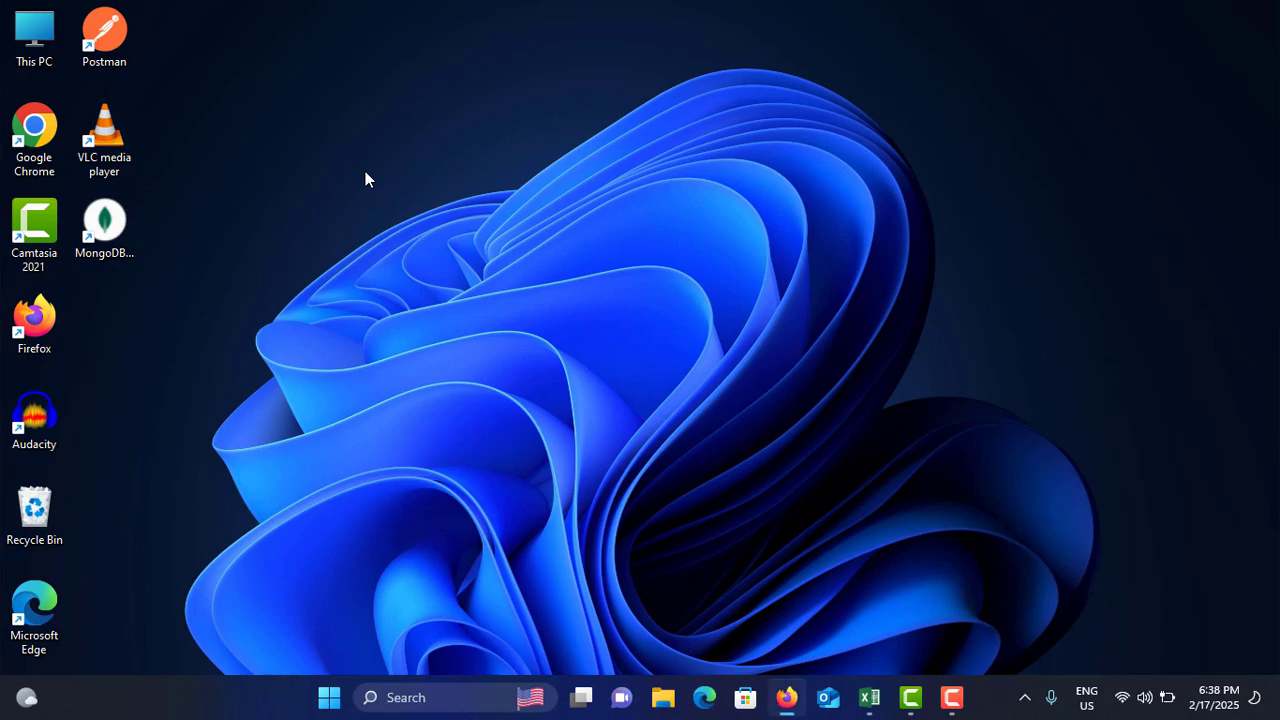
- Launch Settings from Start and go to Time & language > Language & region
left_click(329, 697)
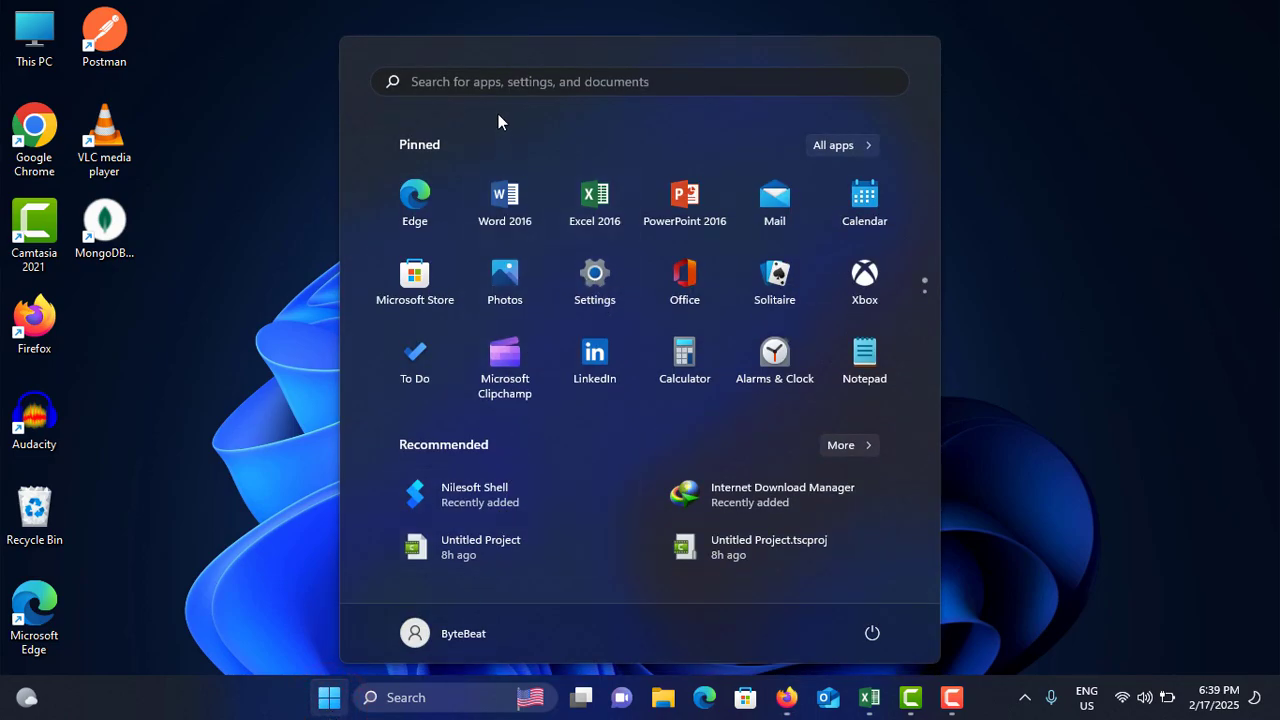
left_click(585, 276)
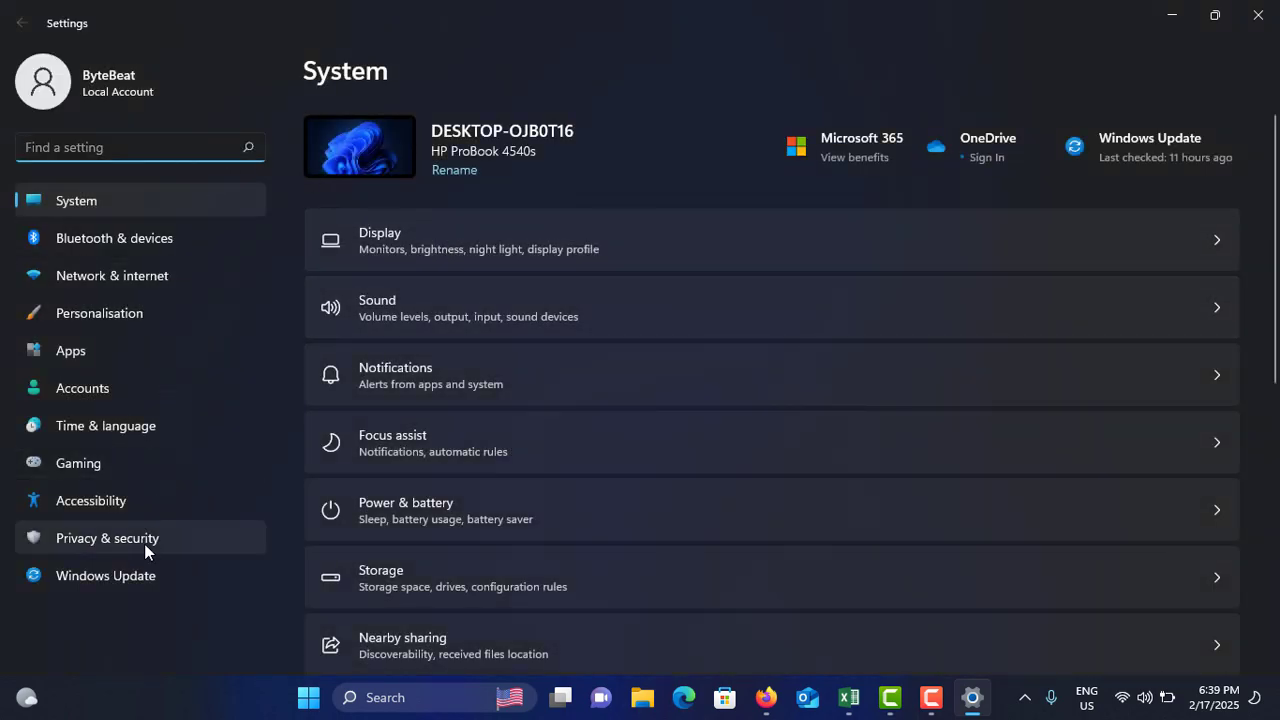
left_click(140, 426)
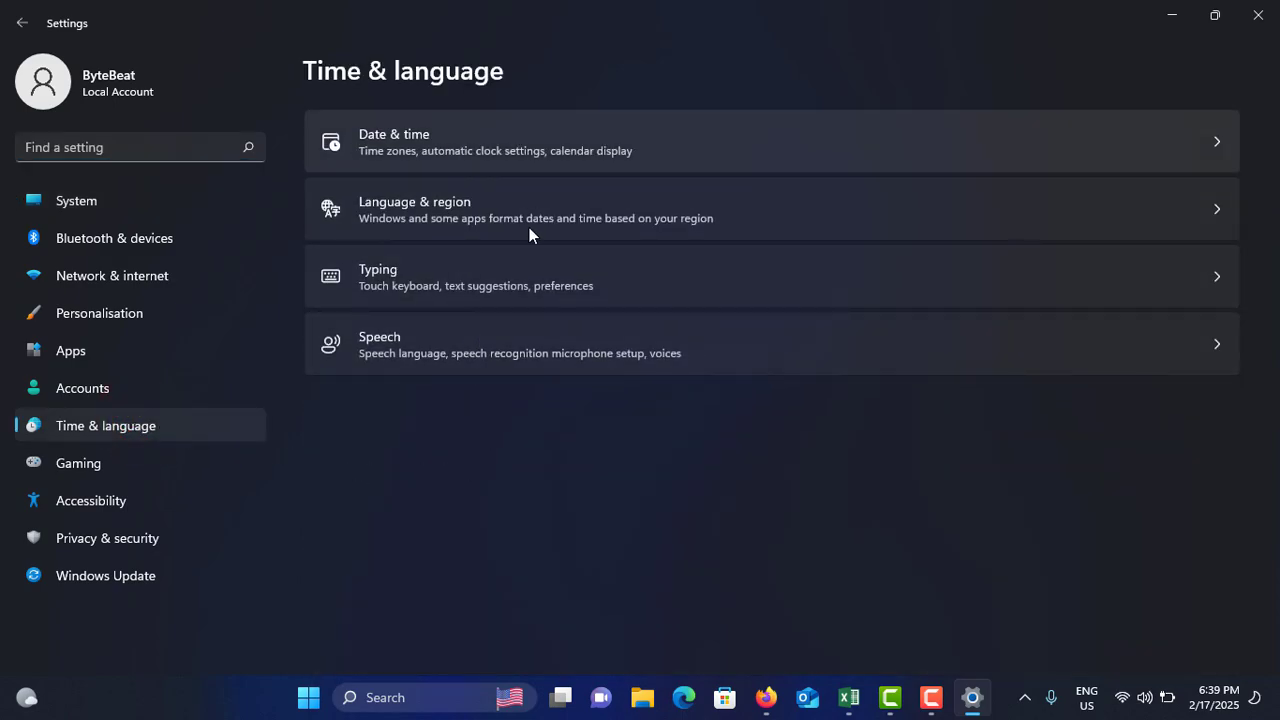
left_click(462, 213)
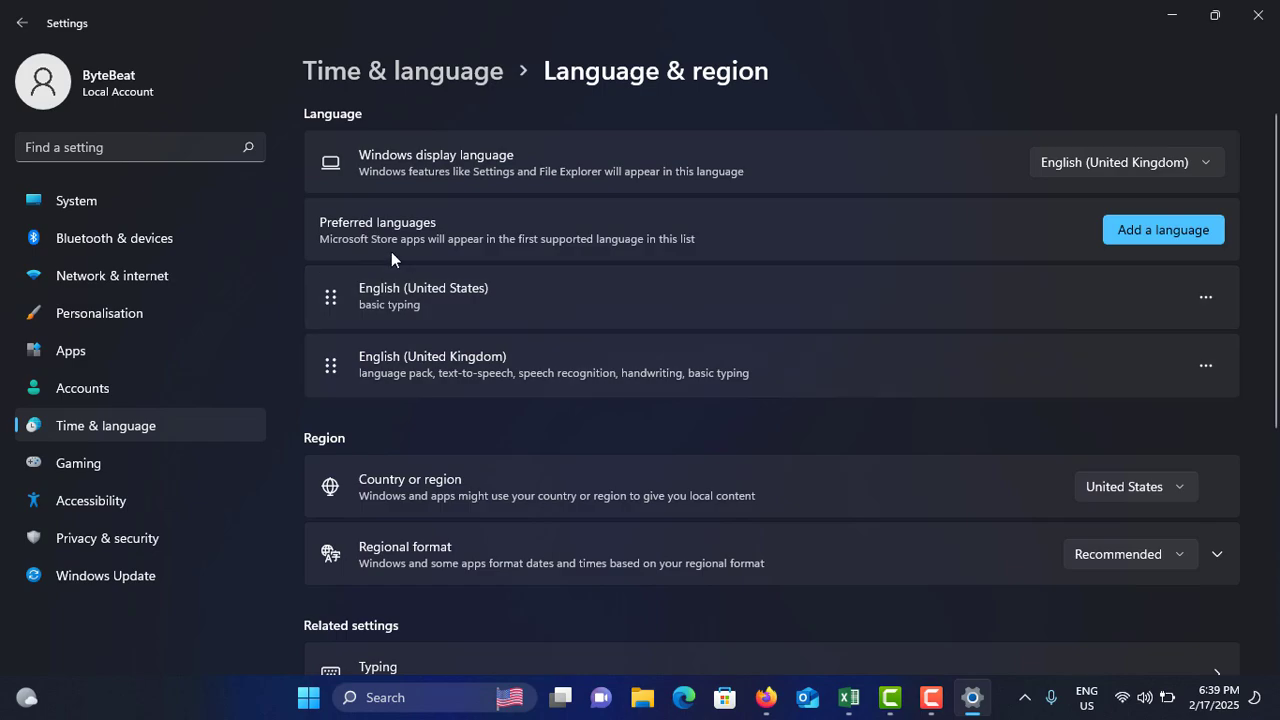
- Open the language options for English (United States) and scroll to its keyboards
left_click(1203, 298)
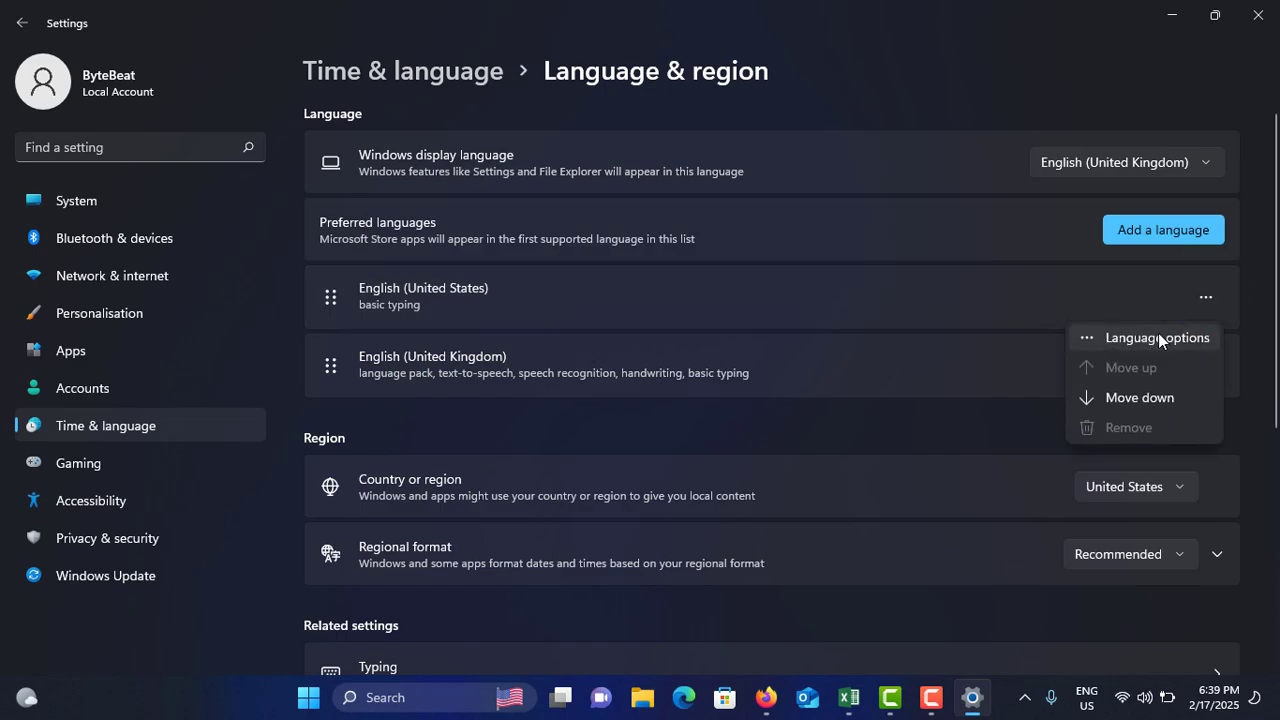
left_click(1158, 337)
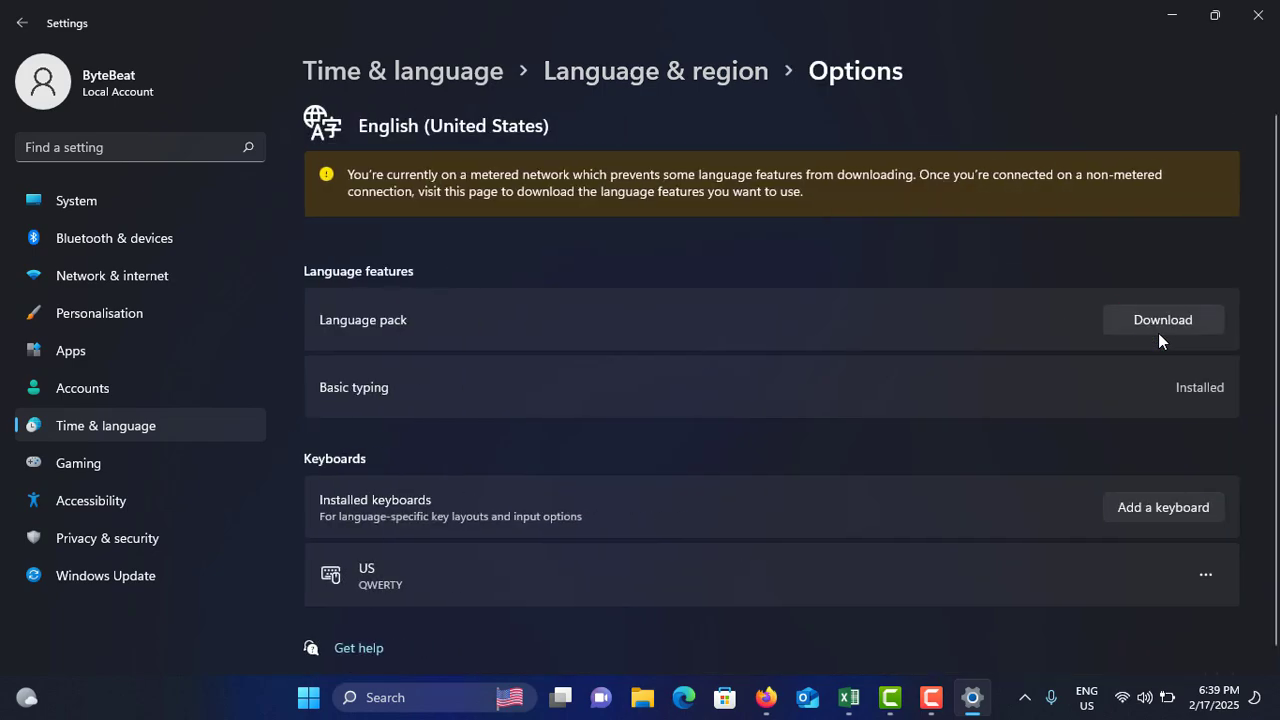
scroll(878, 328, "down", 1)
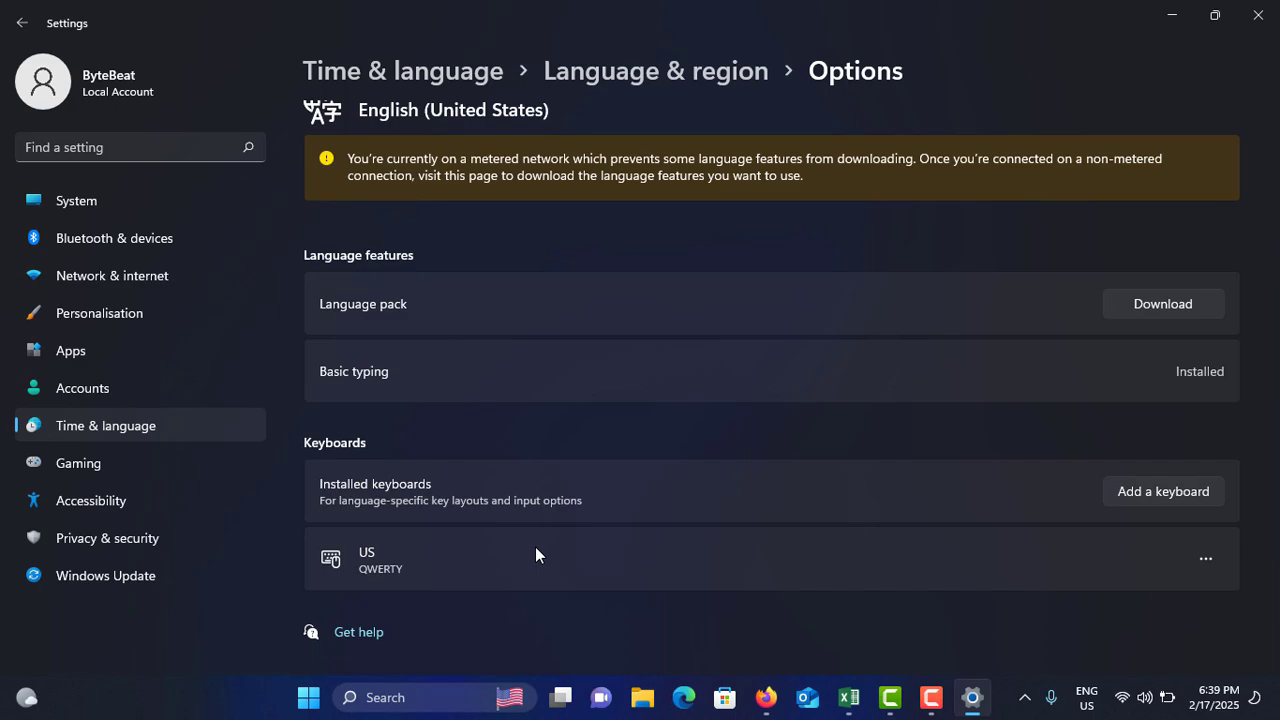
- Confirm US QWERTY is the only keyboard without removing it, then close Settings
left_click(1206, 559)
left_click(1206, 560)
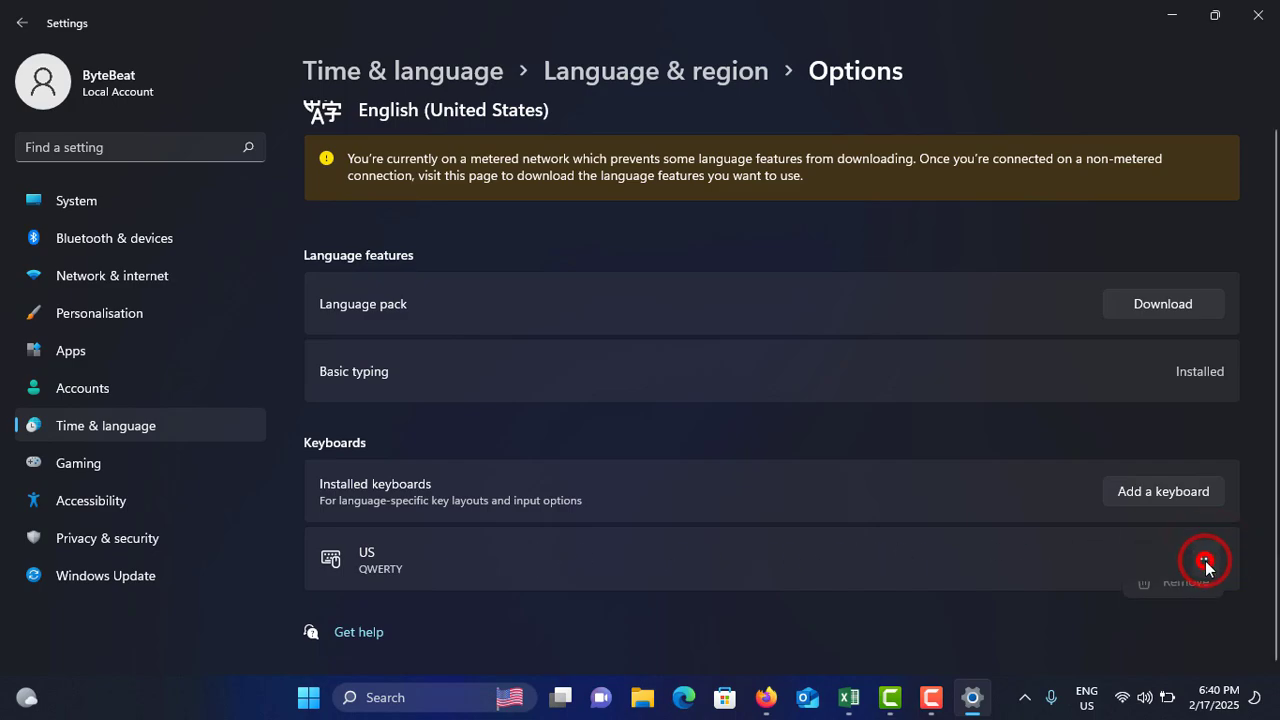
left_click(1084, 567)
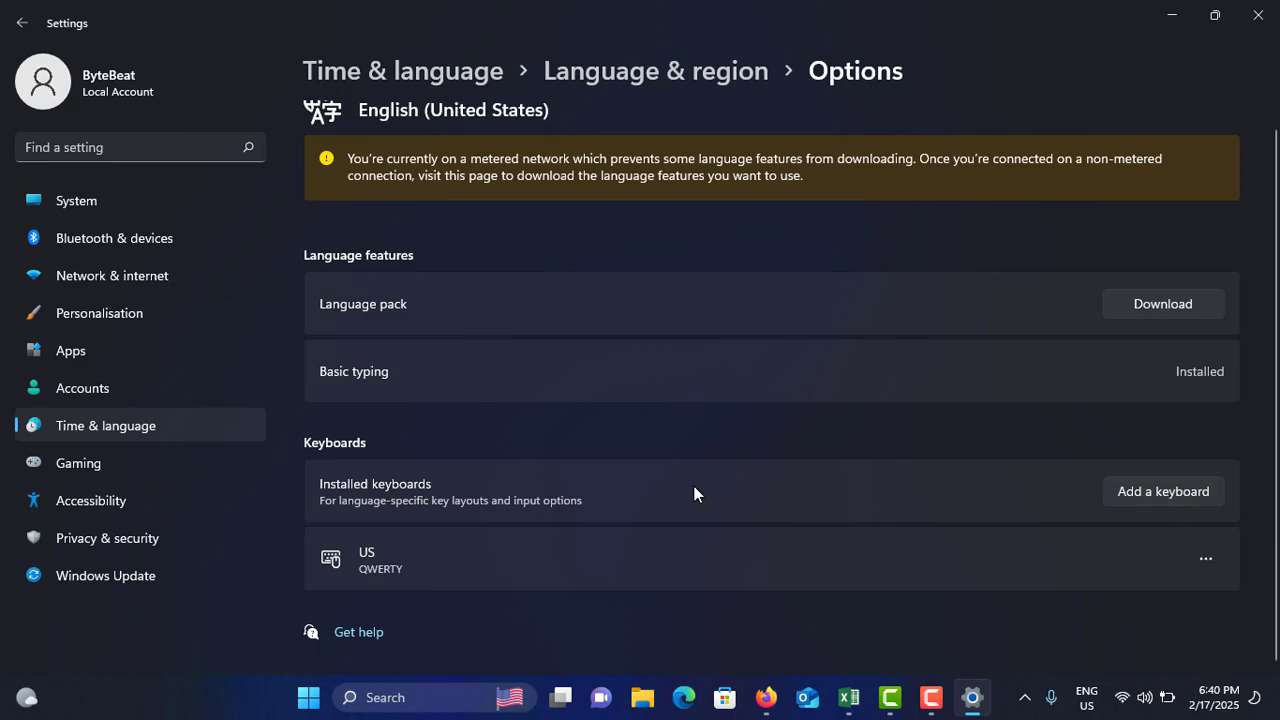
left_click(1251, 20)
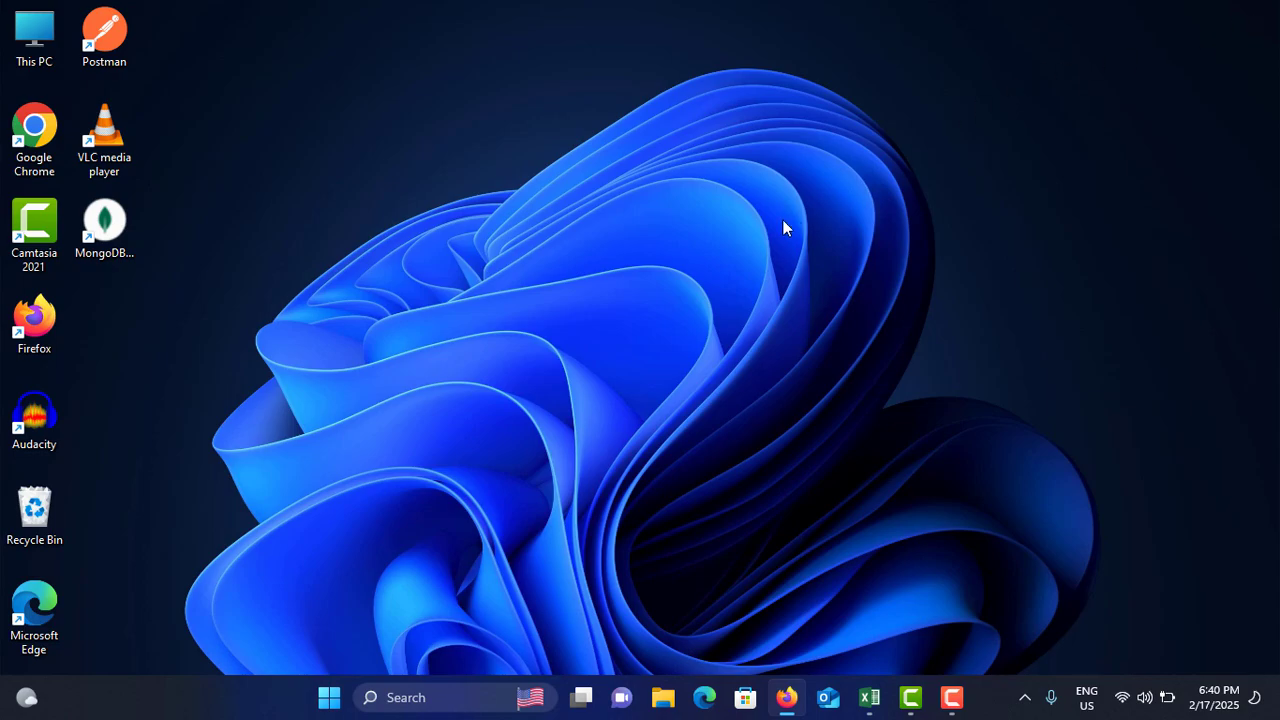
- Run 'control' from the Win+R Run dialog to launch Control Panel
key("super+r")
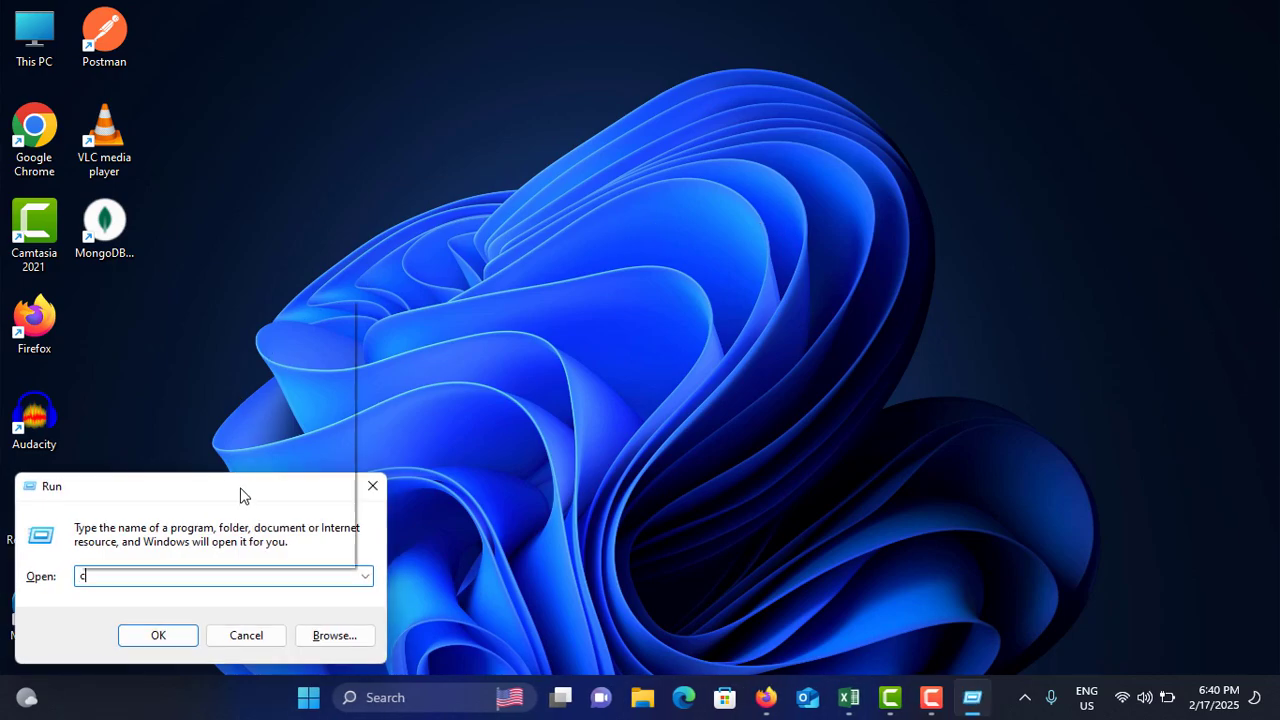
type("control")
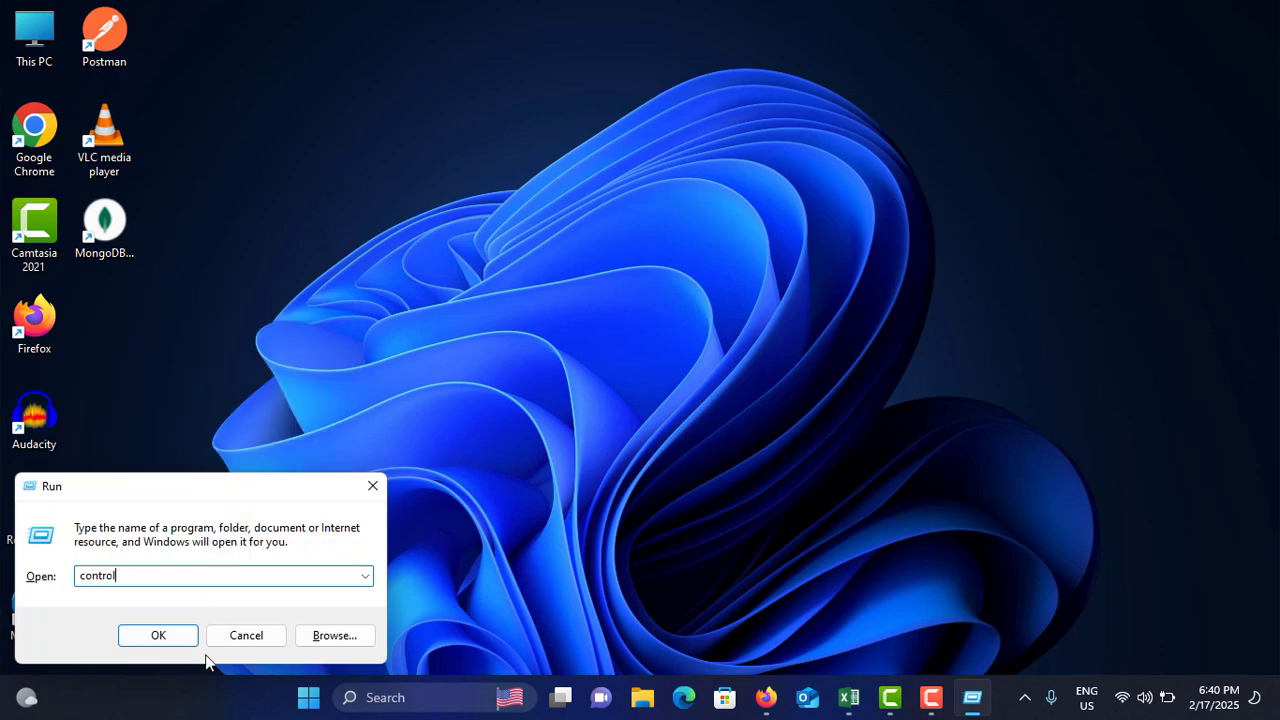
left_click(170, 638)
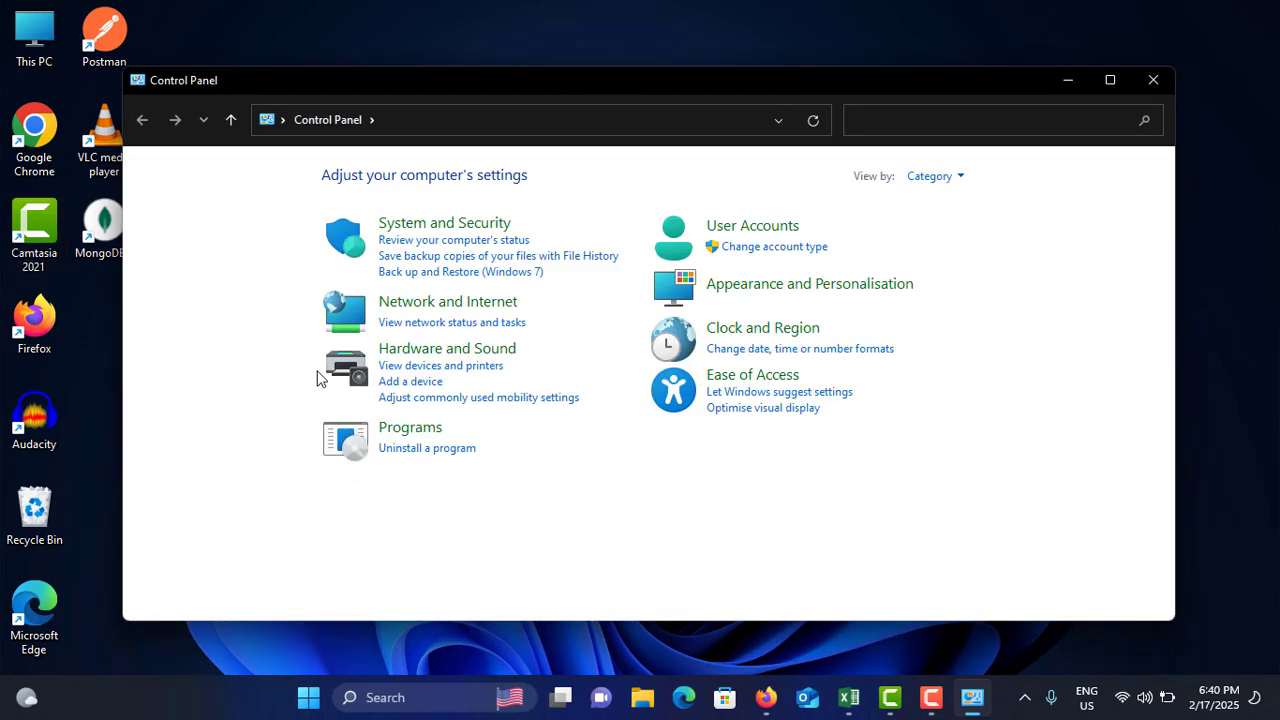
- Open Clock and Region > Region, then Change system locale on the Administrative tab
left_click(749, 333)
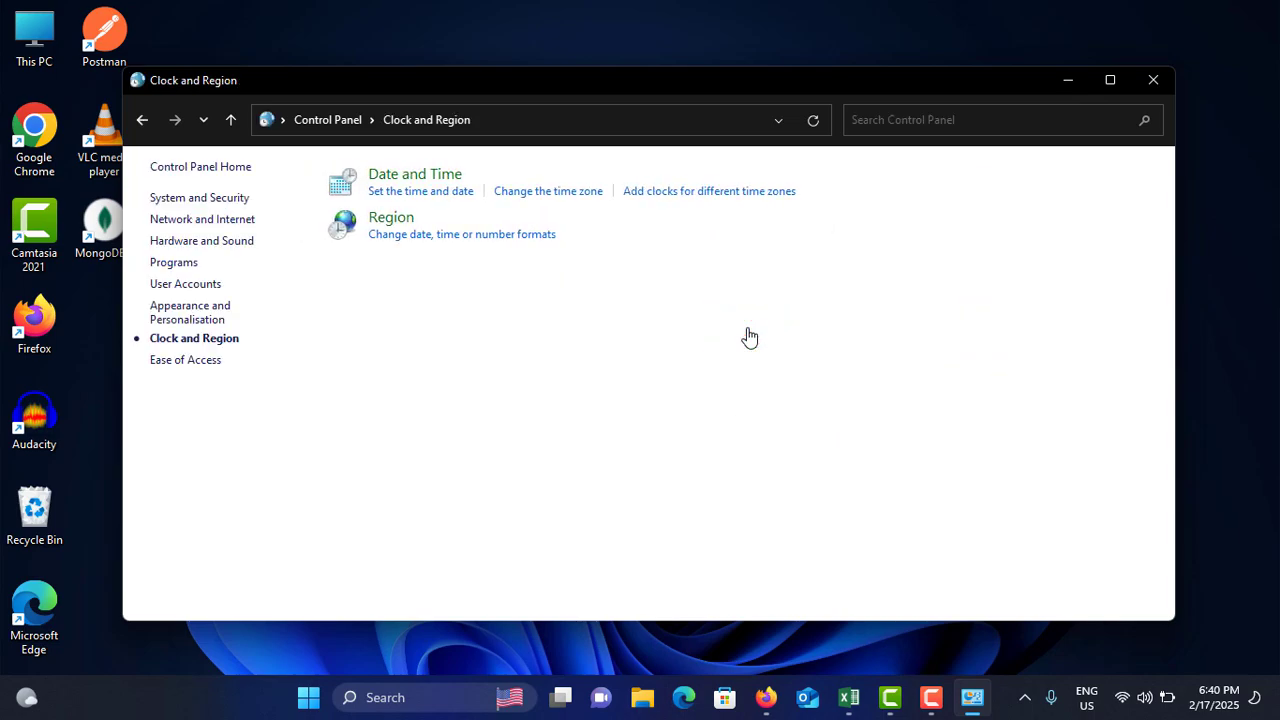
left_click(403, 217)
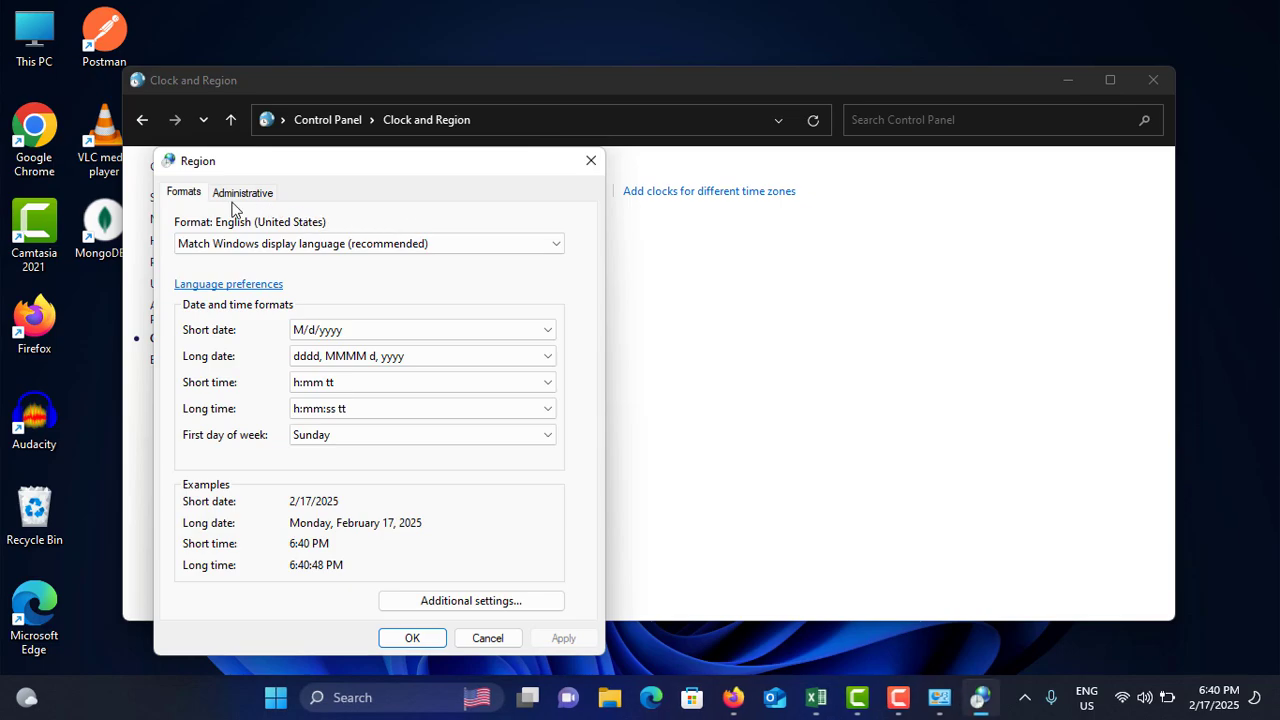
left_click(255, 194)
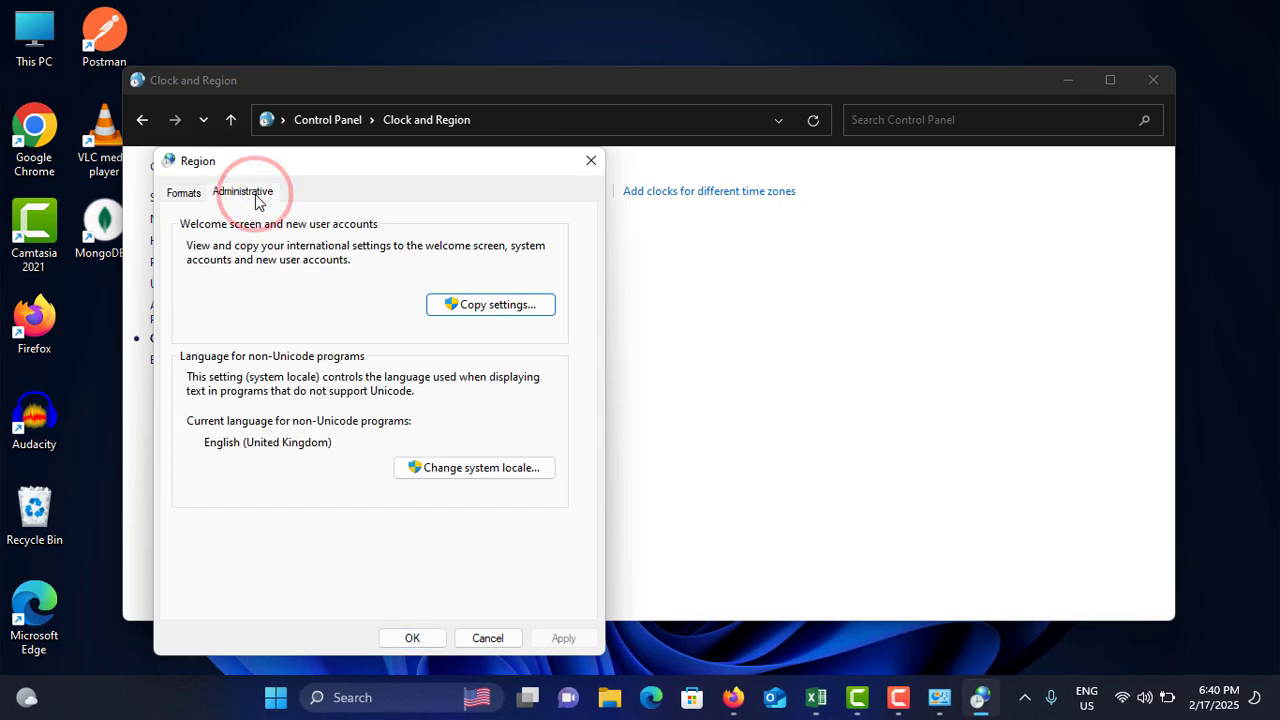
left_click(455, 469)
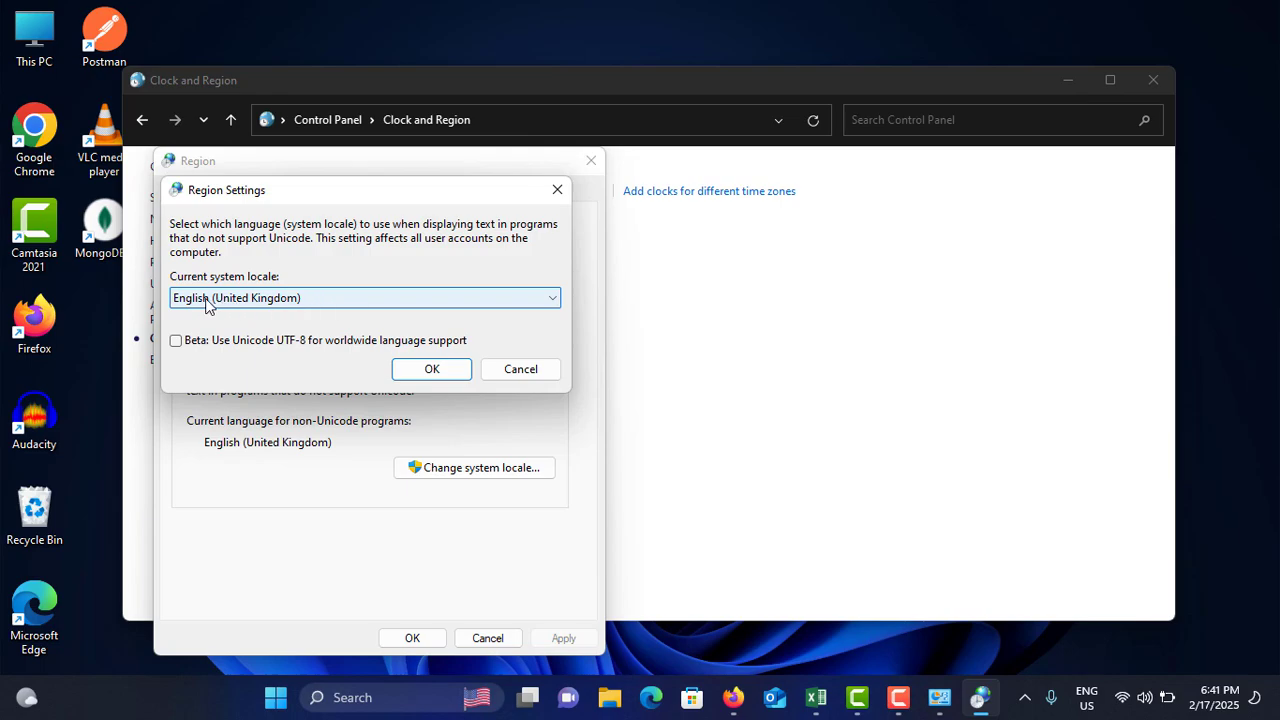
- Switch the system locale from English (United Kingdom) to English (United States), restarting later
left_click(206, 299)
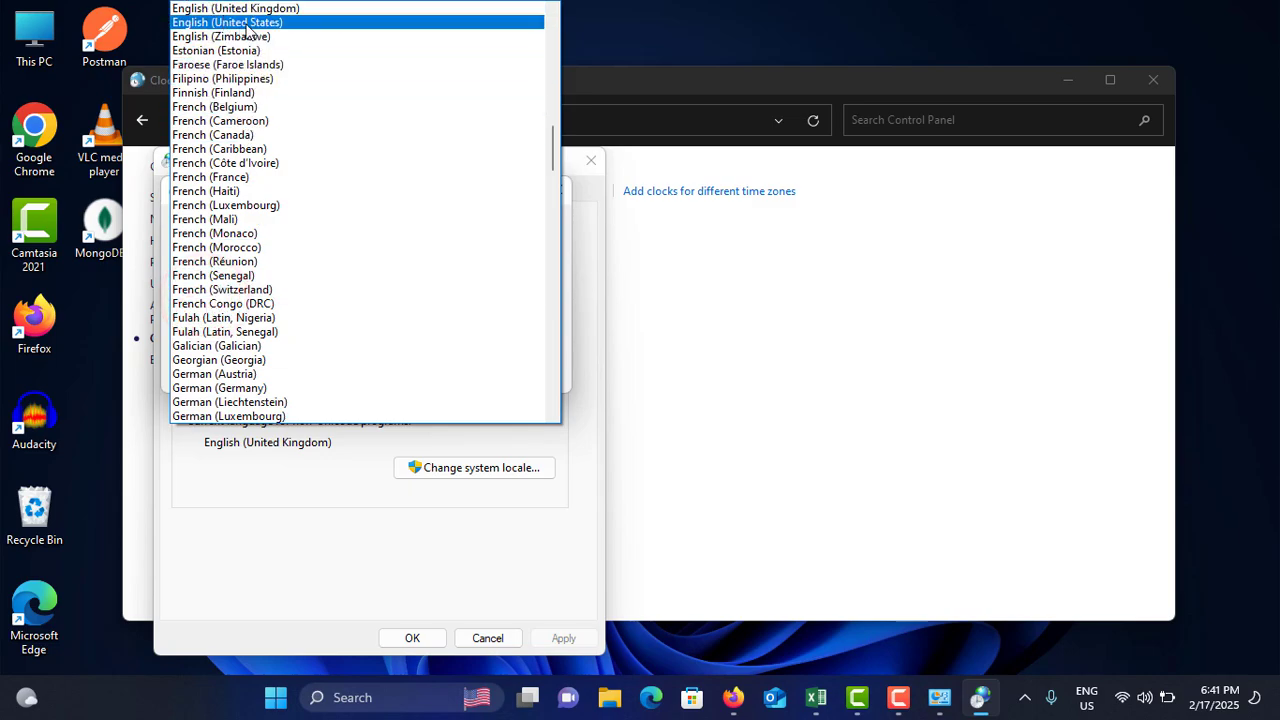
left_click(249, 26)
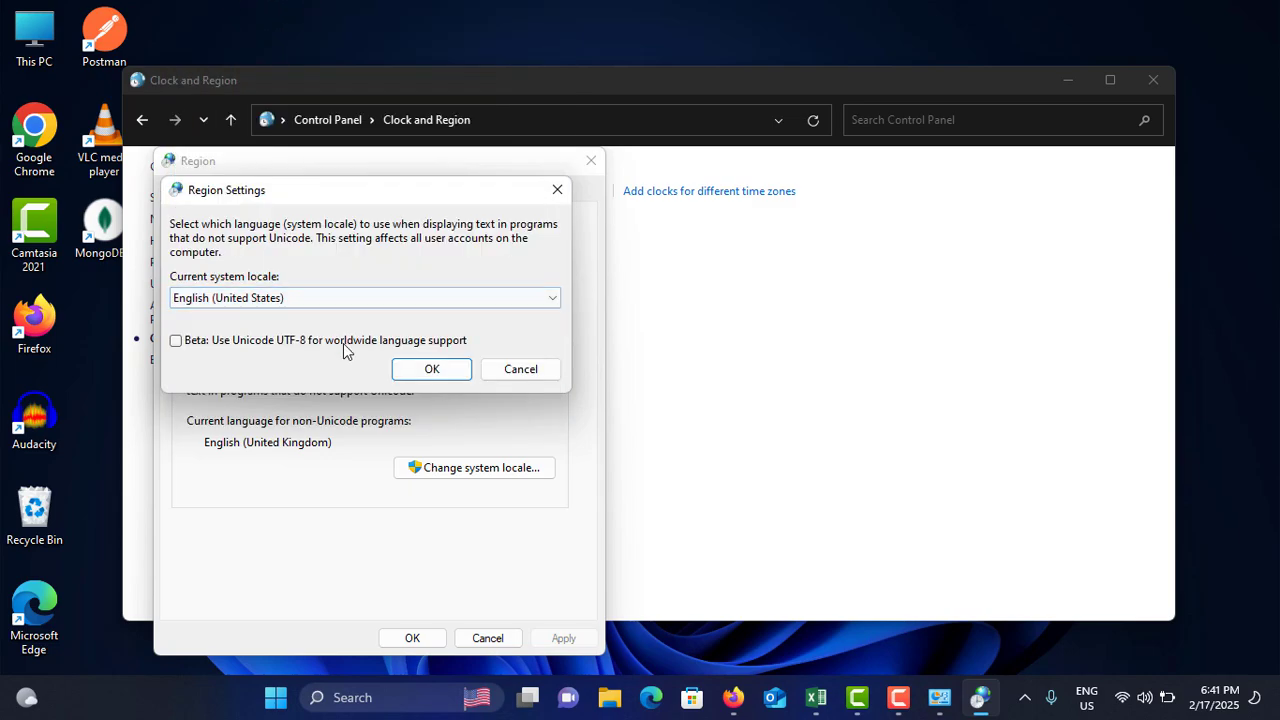
left_click(432, 370)
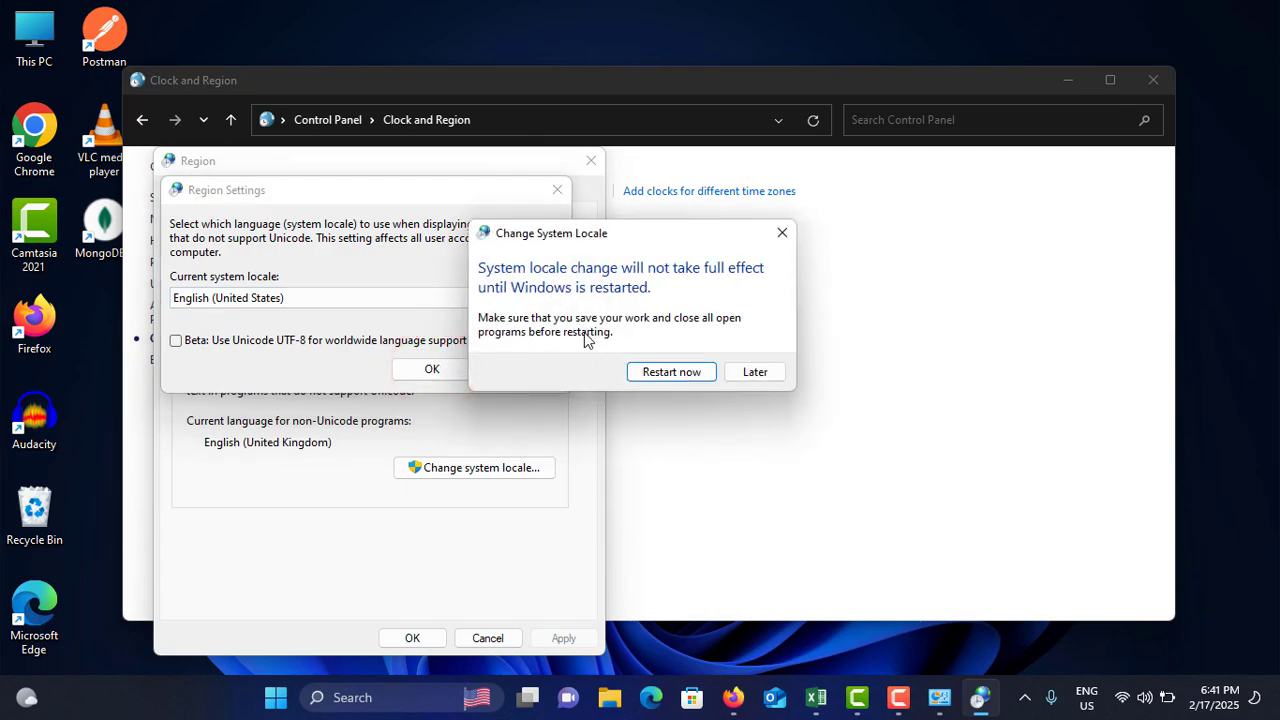
left_click(753, 372)
left_click(428, 636)
left_click(753, 372)
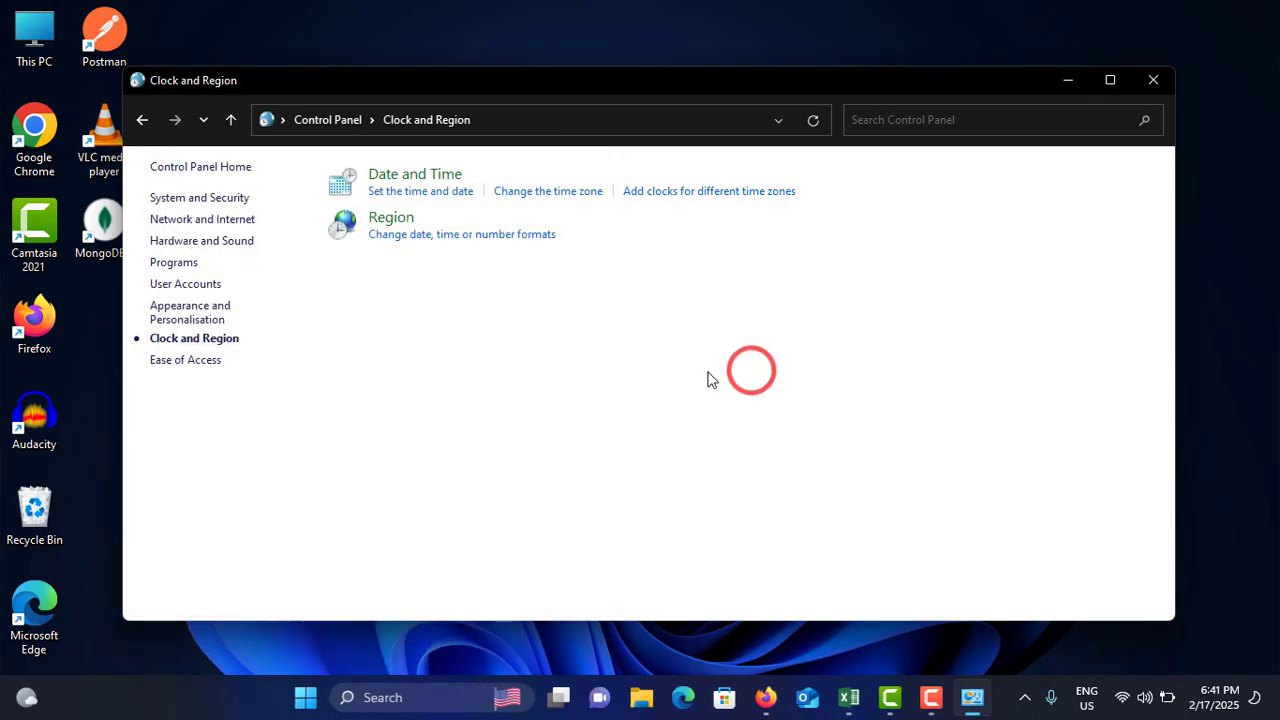
- Close Control Panel, open Settings > Accessibility, and scroll down to the Interaction section
left_click(1147, 90)
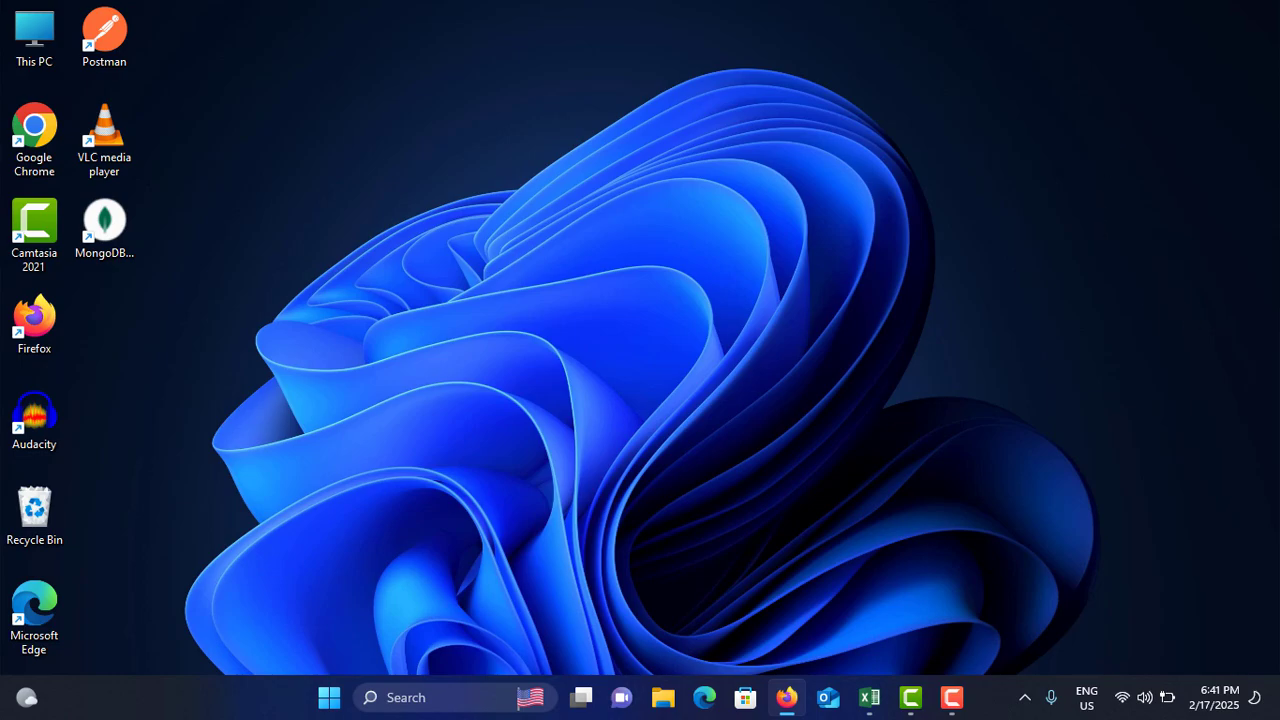
left_click(329, 697)
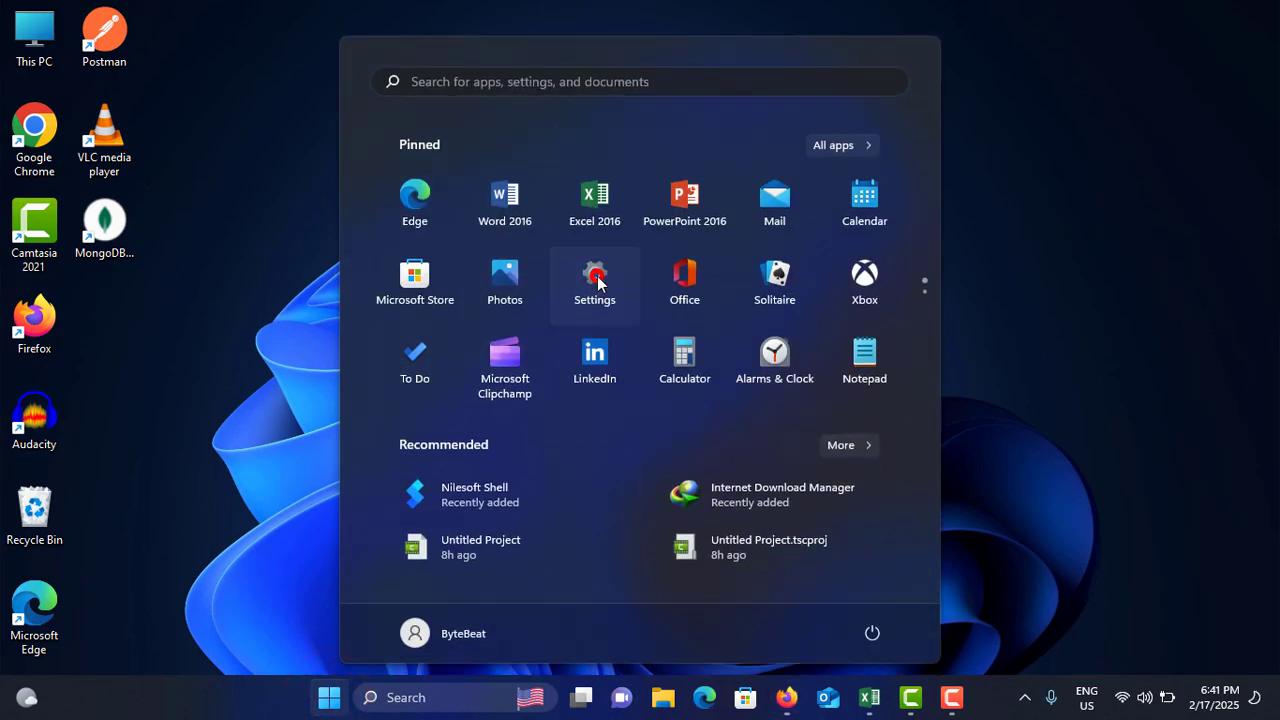
left_click(596, 280)
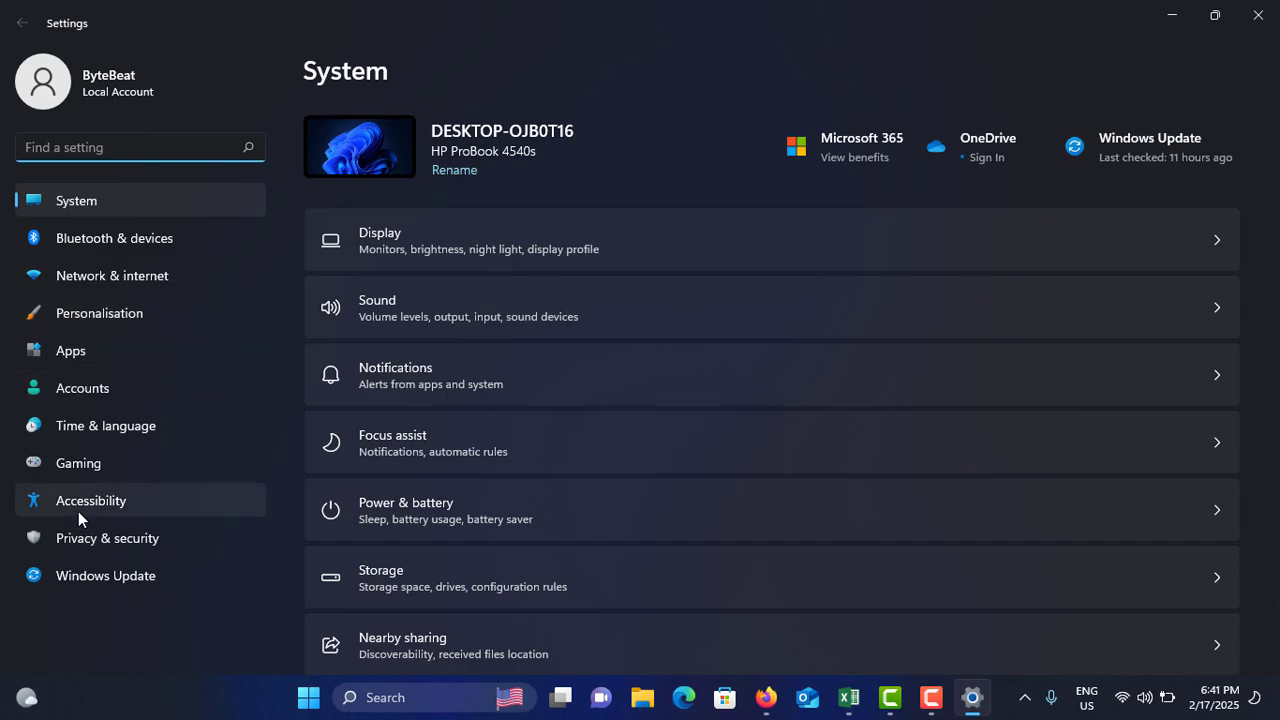
left_click(110, 510)
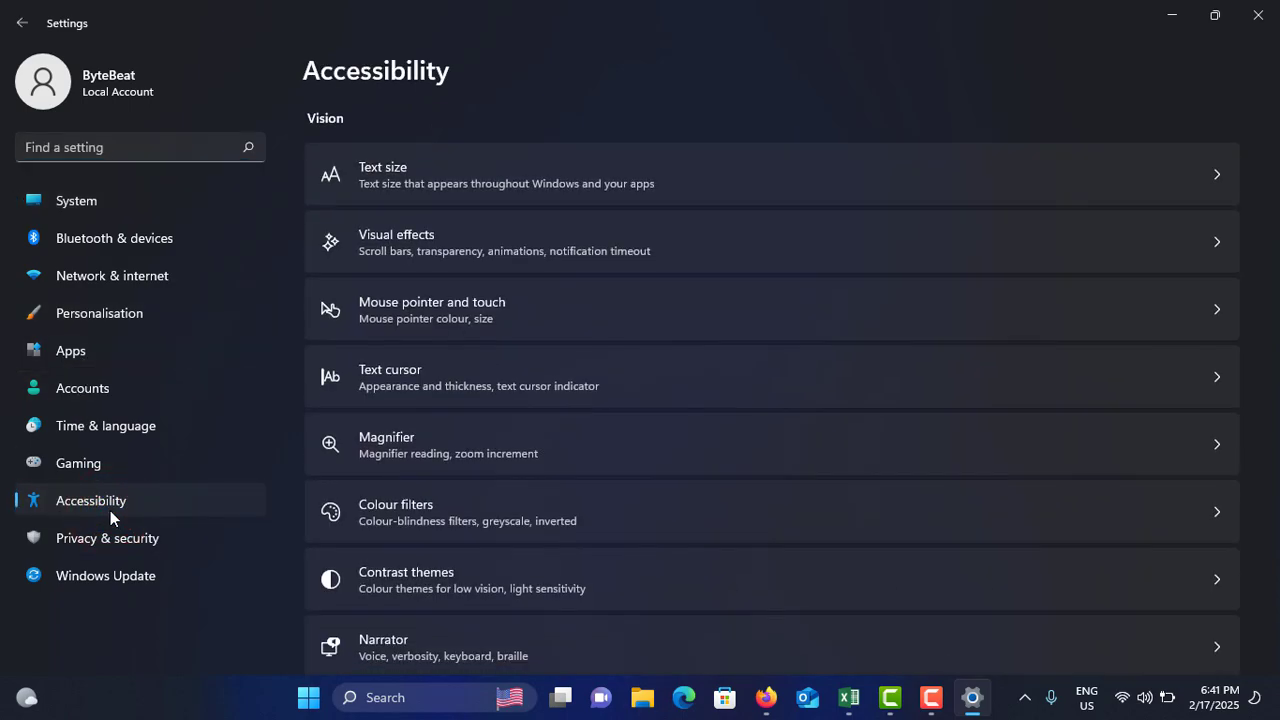
scroll(444, 337, "down", 2)
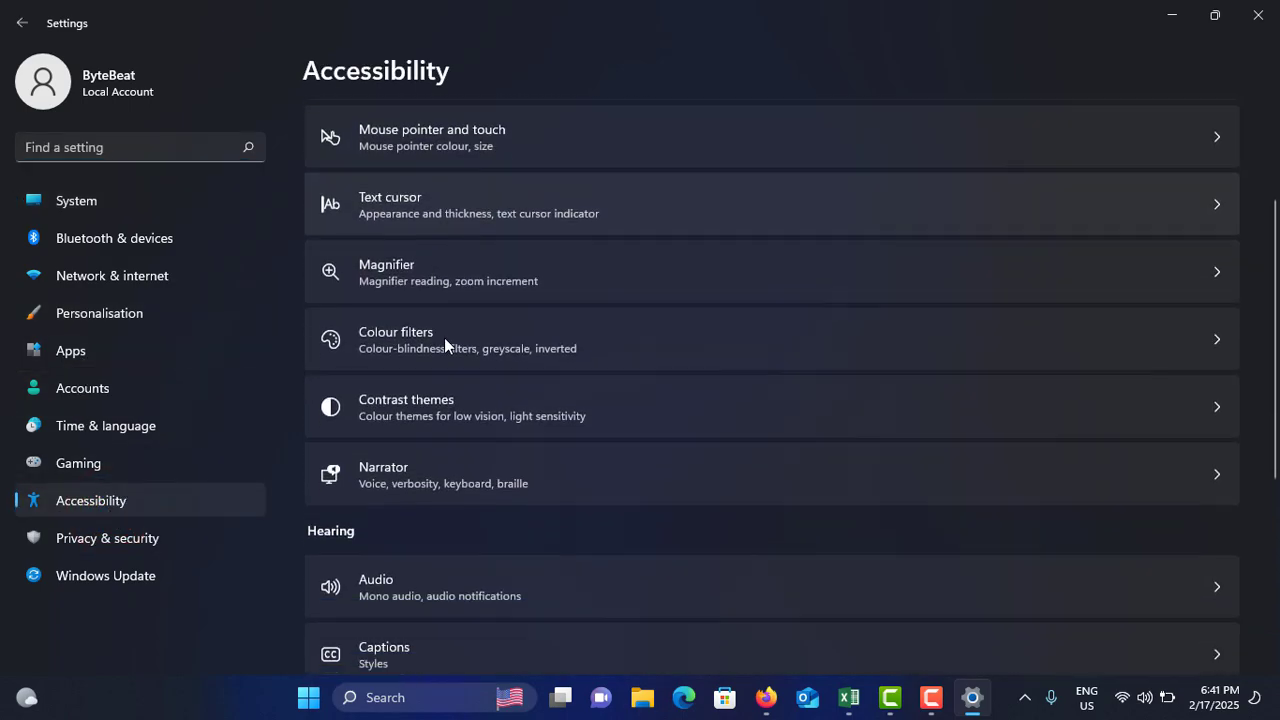
scroll(444, 339, "down", 3)
scroll(444, 339, "down", 2)
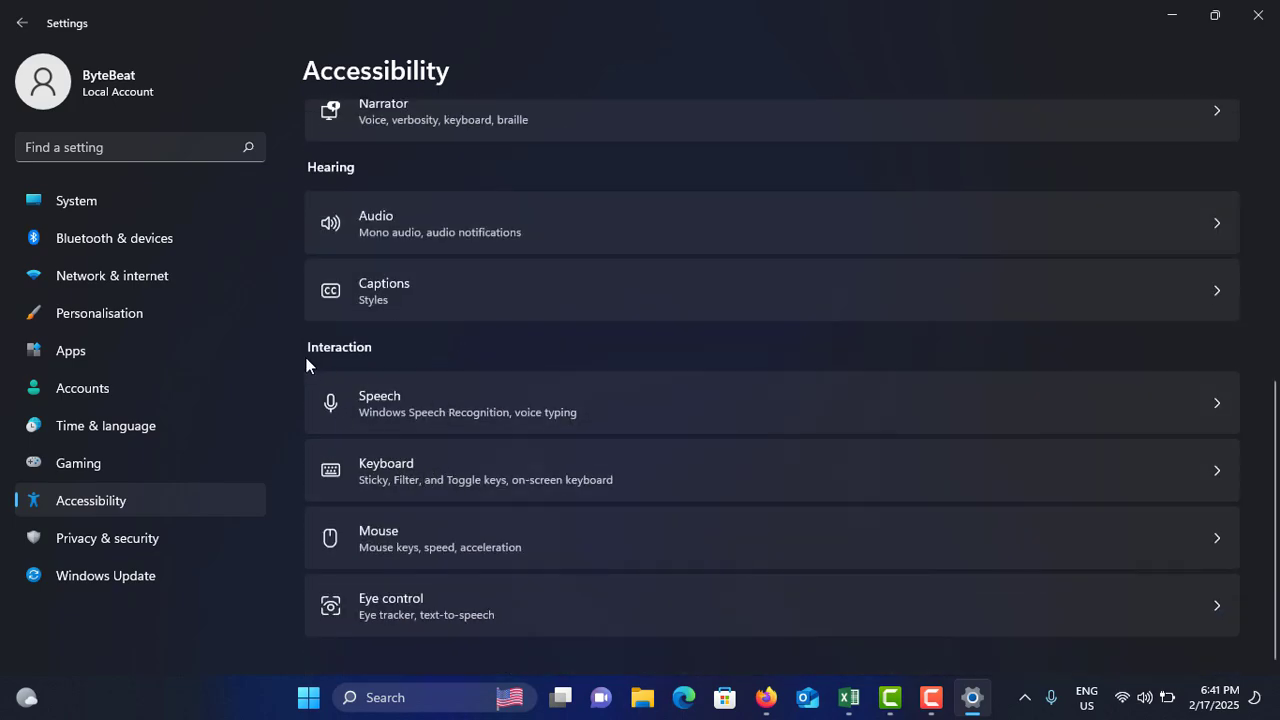
left_click(461, 468)
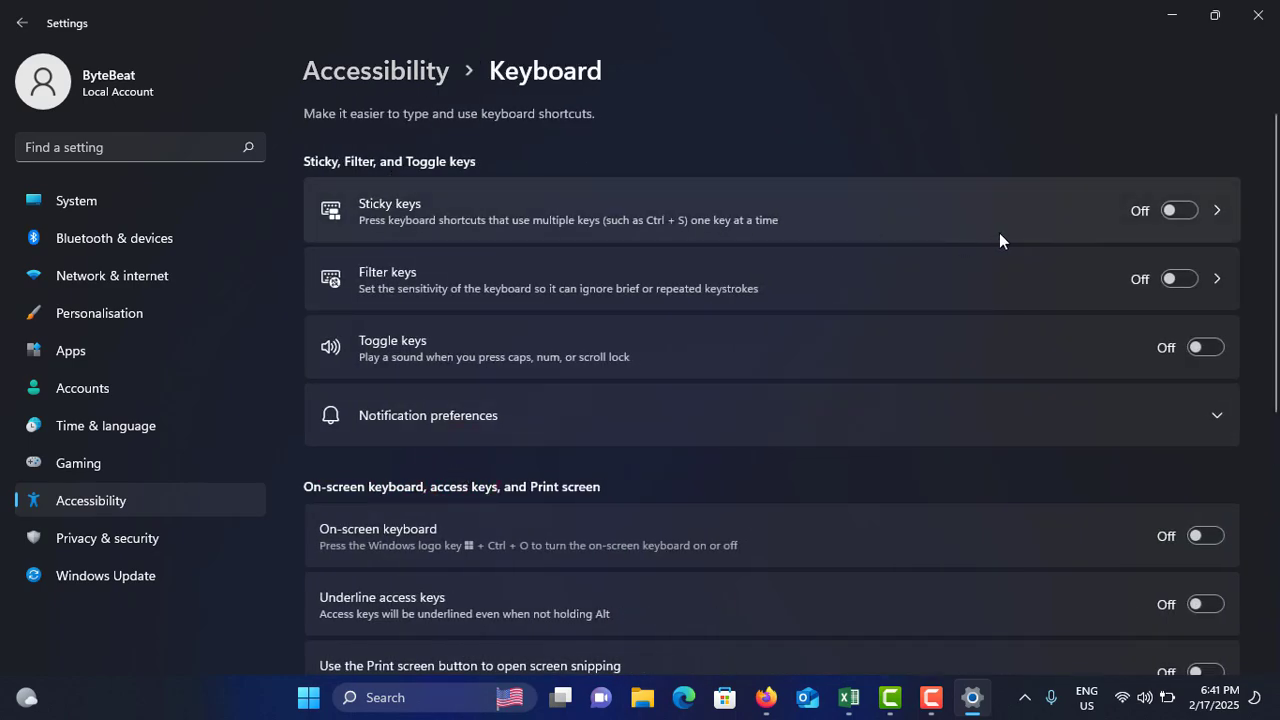
left_click(1172, 209)
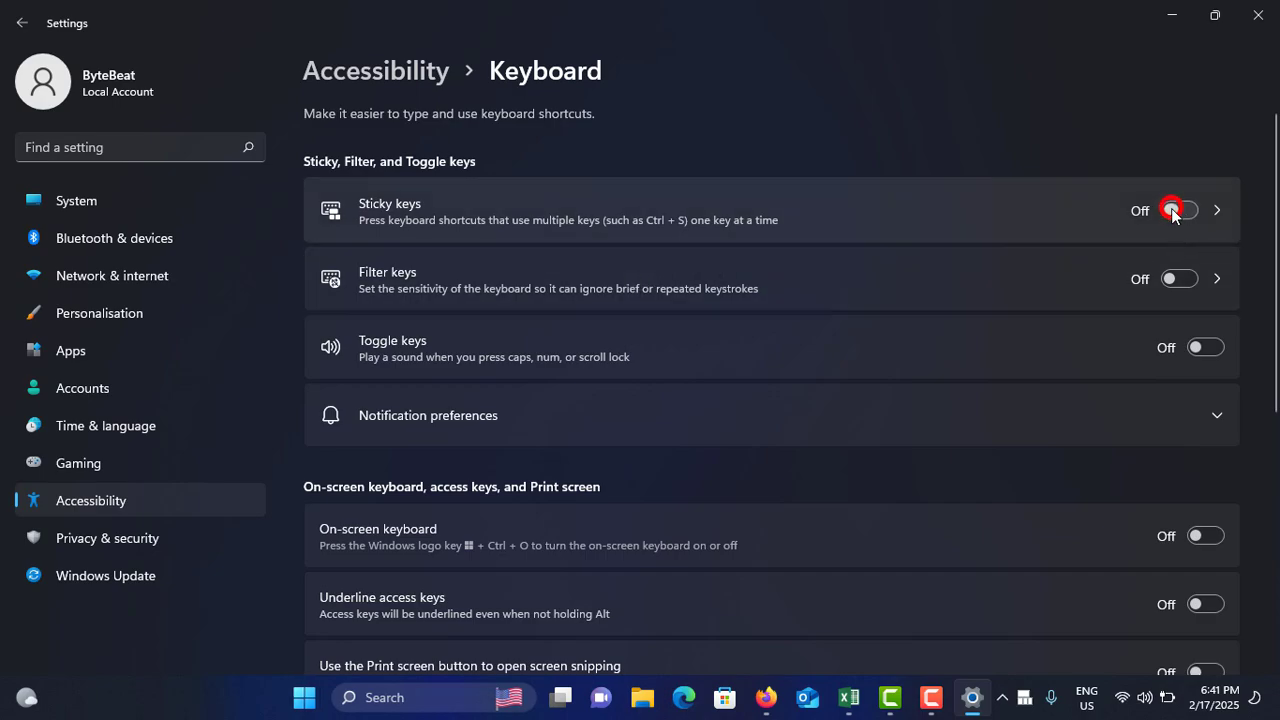
left_click(1173, 280)
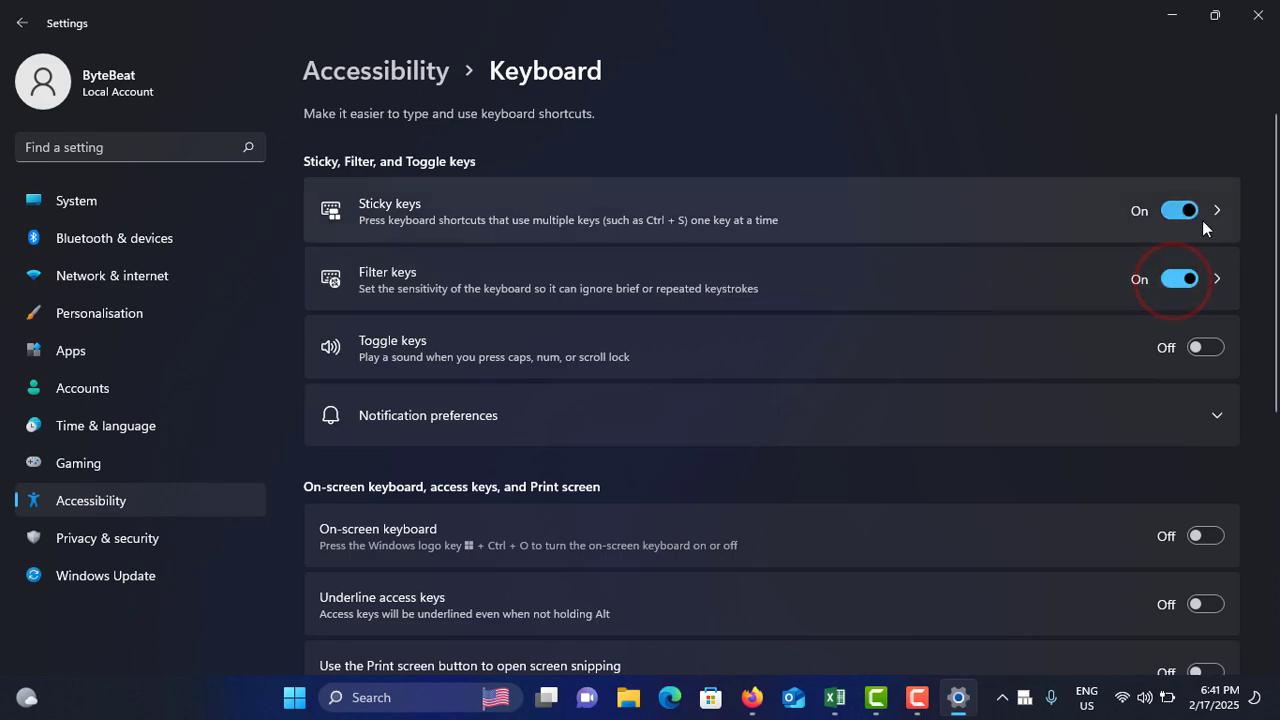
left_click(1177, 212)
left_click(1177, 279)
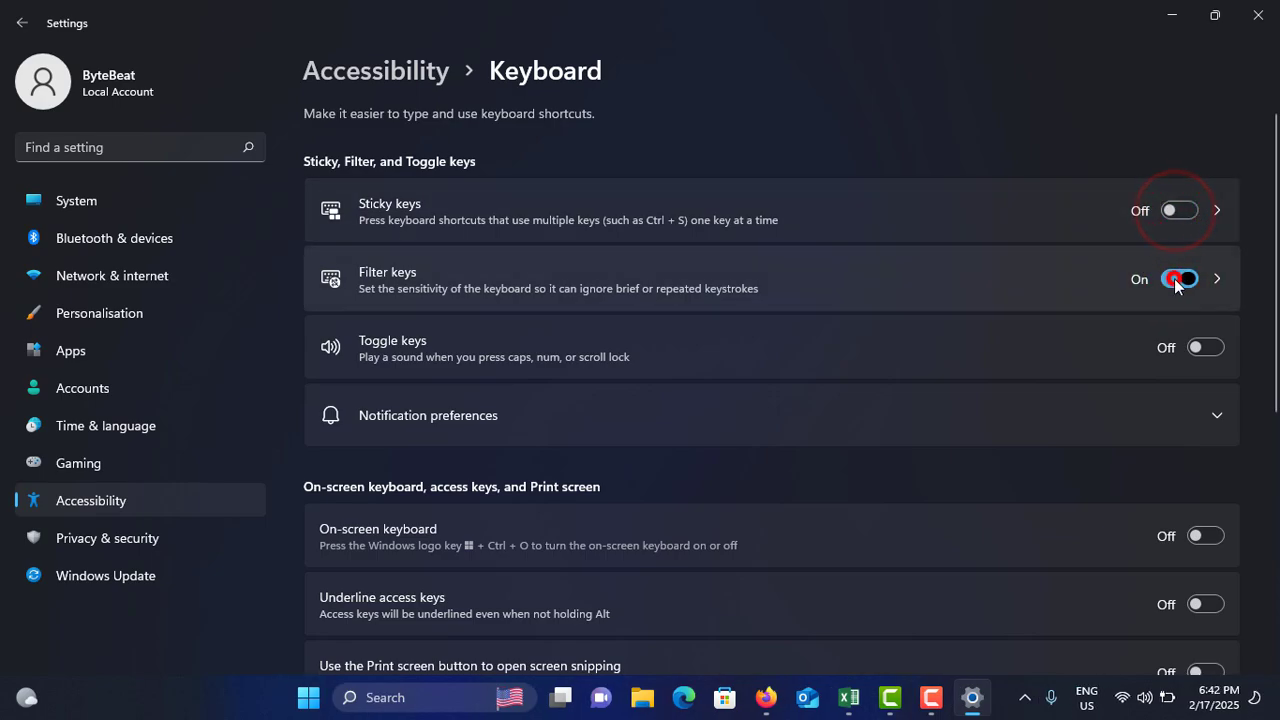
- Close Settings and open Device Manager from the Start right-click menu, maximized
left_click(1252, 18)
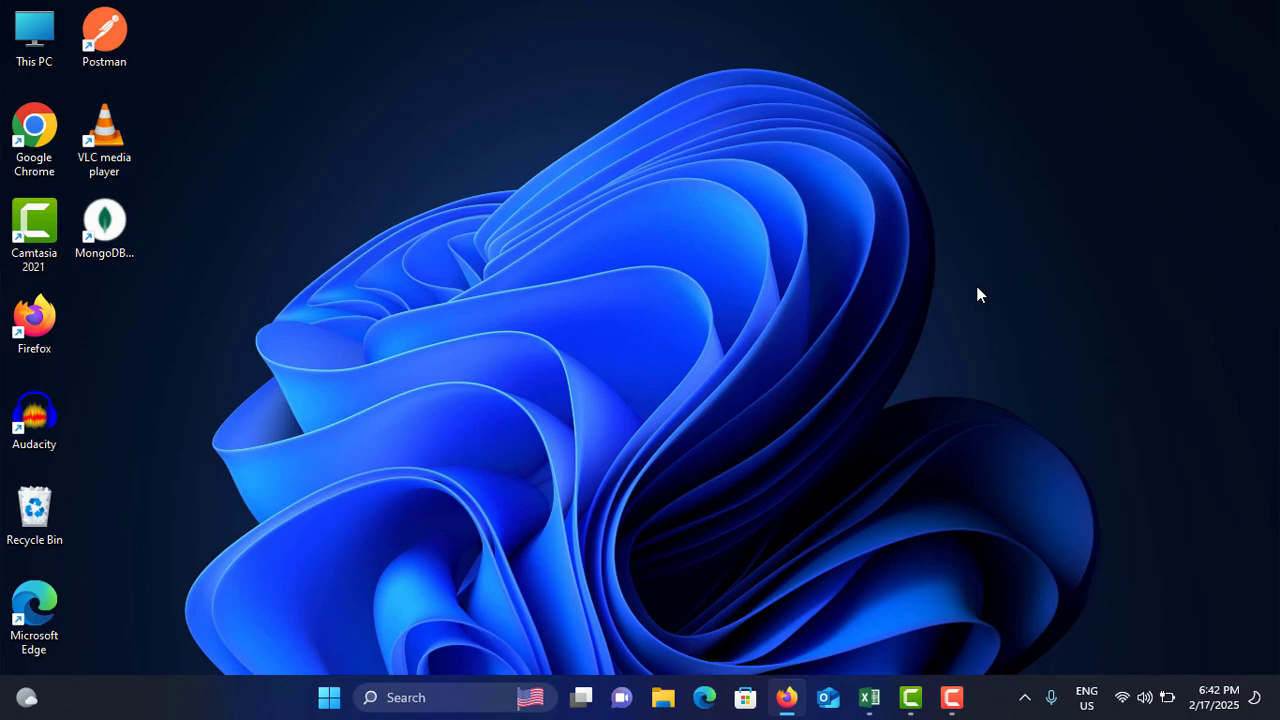
right_click(329, 697)
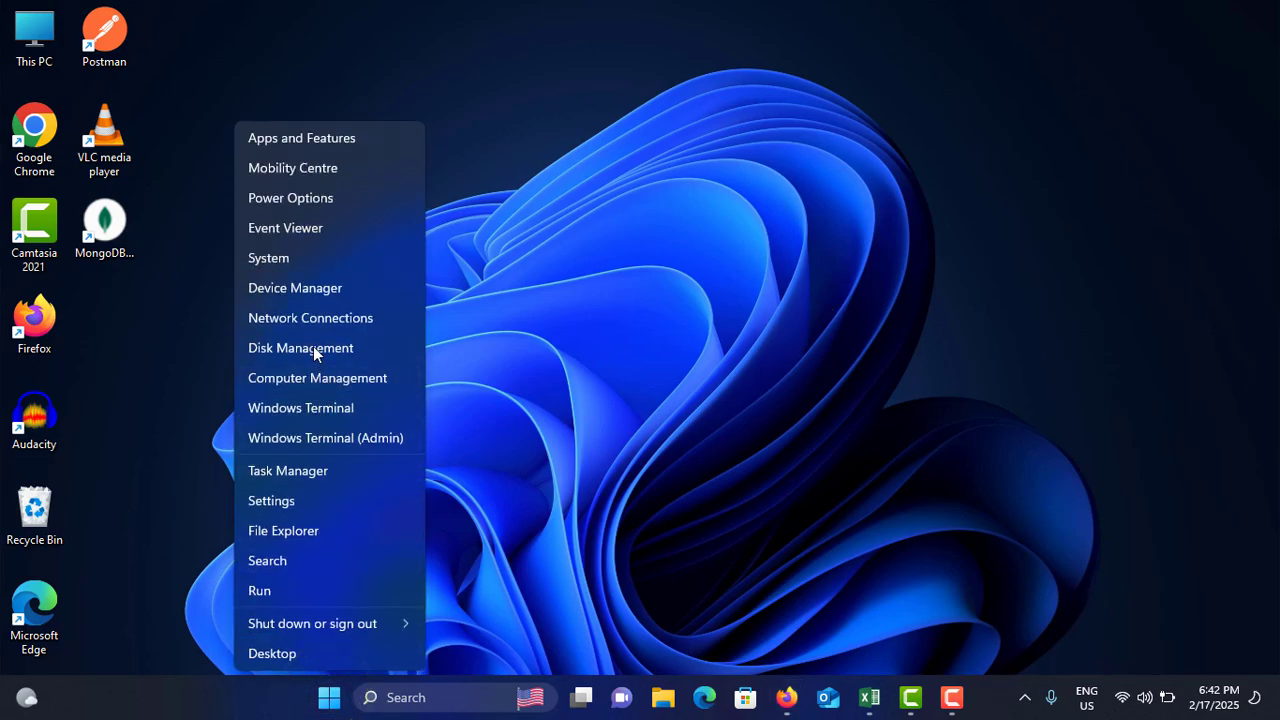
left_click(315, 289)
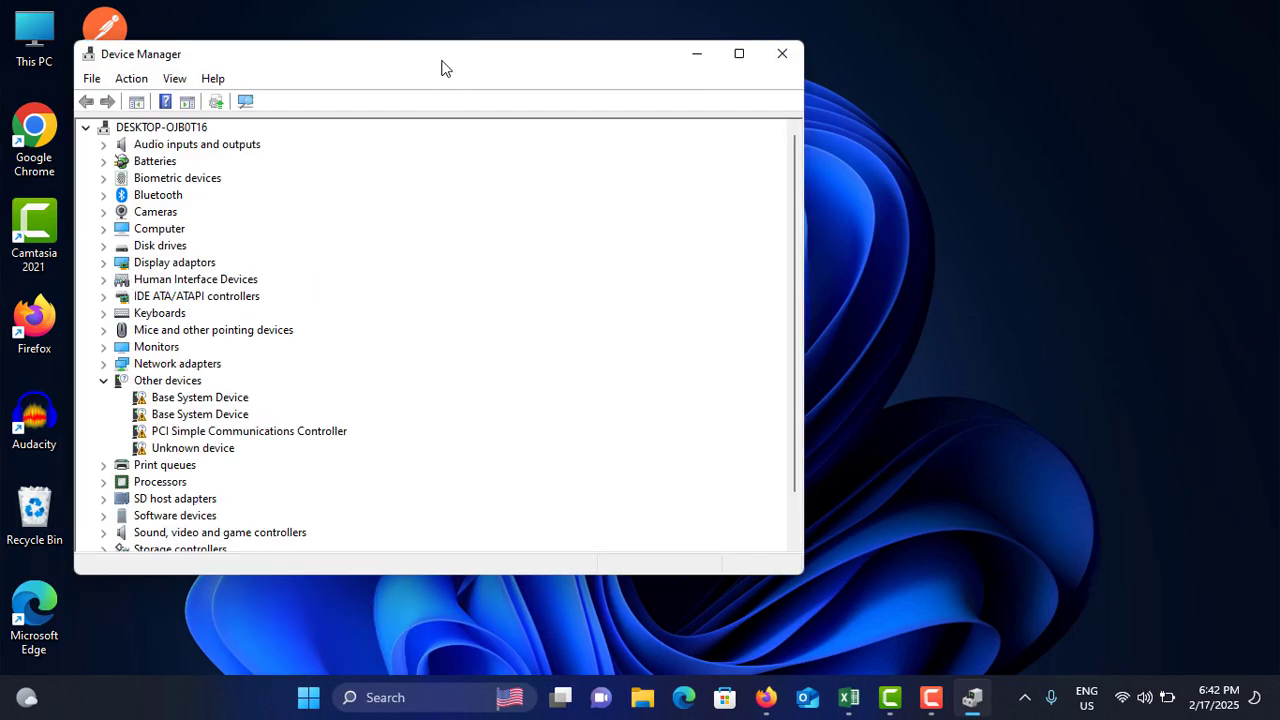
double_click(449, 44)
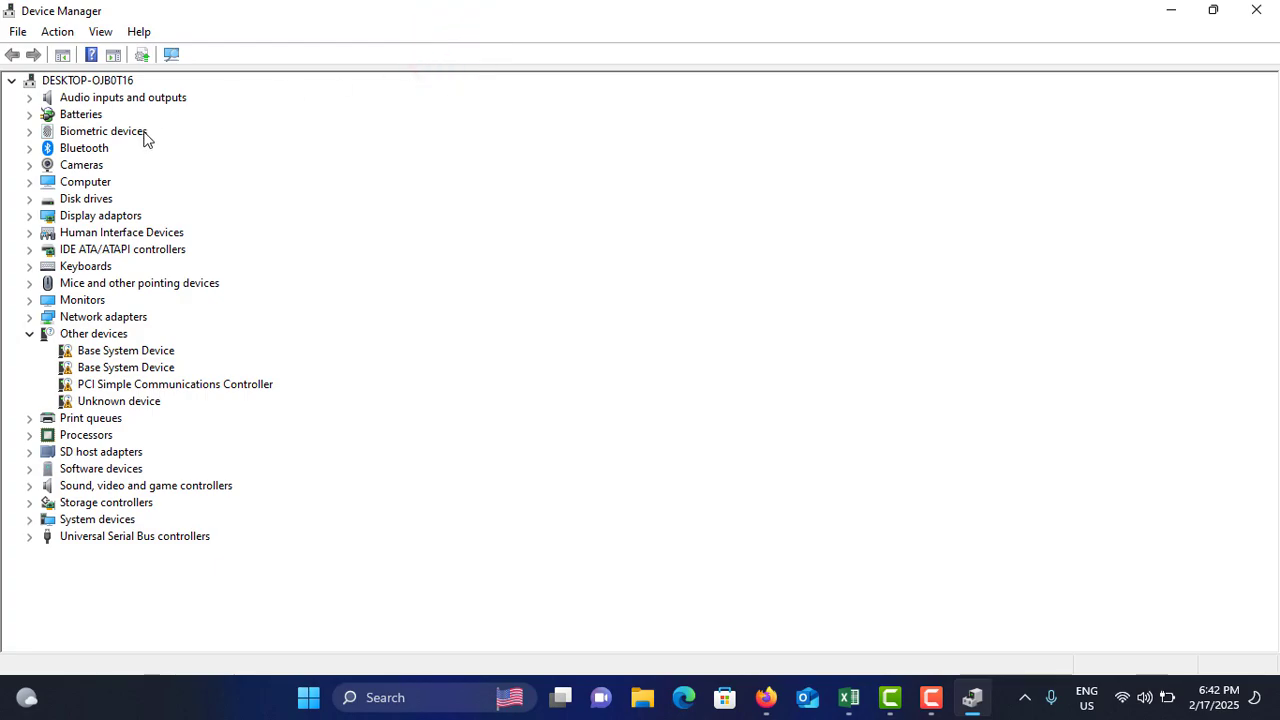
- Expand Keyboards to see HID Keyboard Device and Standard PS/2 Keyboard
double_click(93, 267)
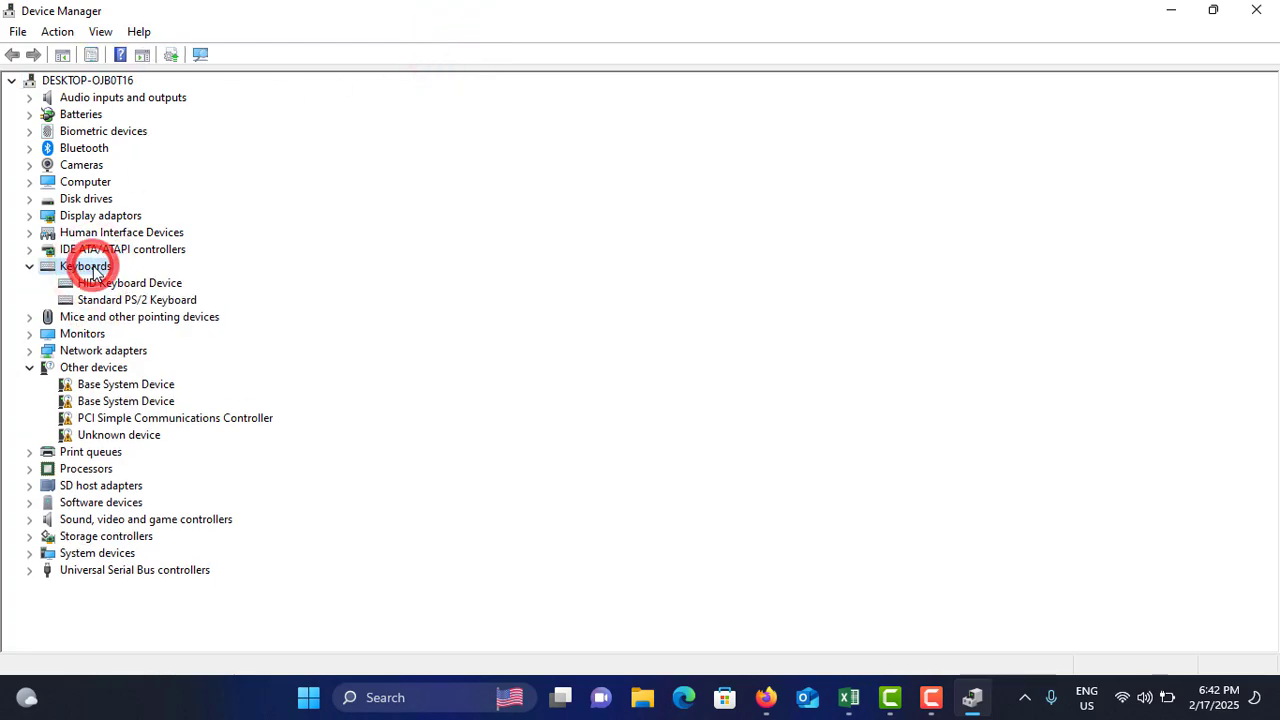
left_click(151, 283)
left_click(152, 298)
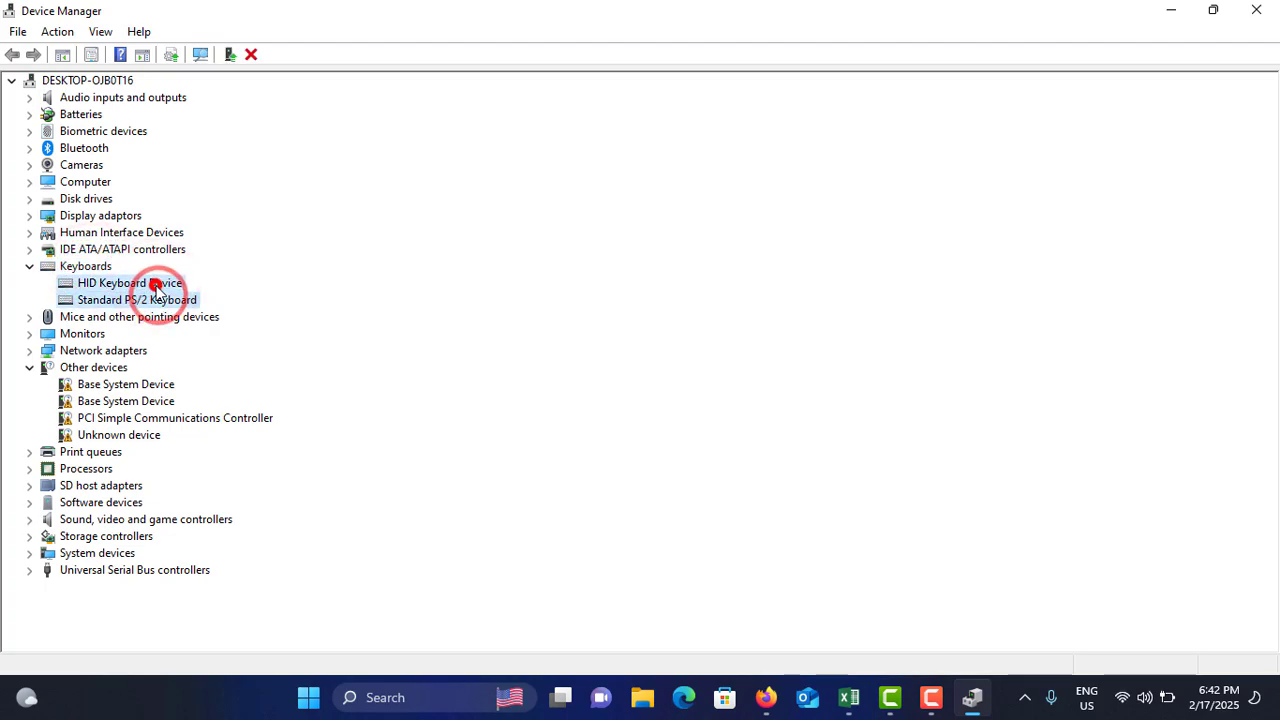
left_click(164, 299)
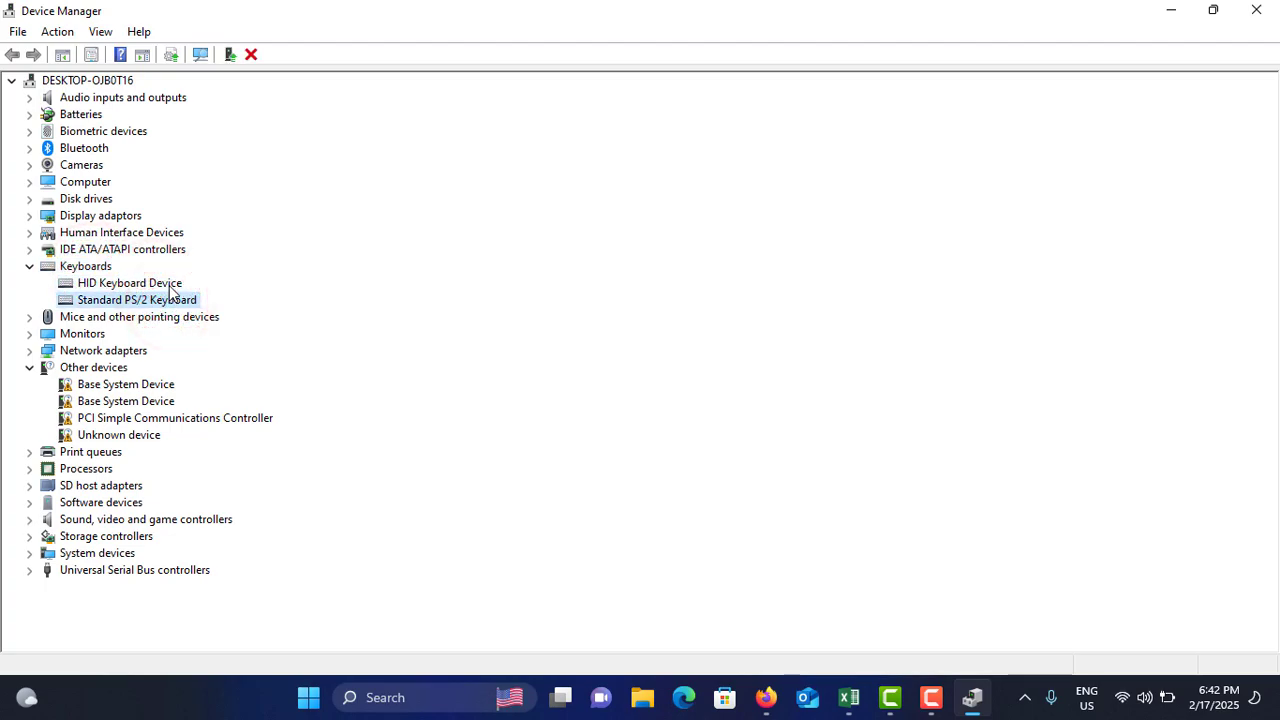
right_click(152, 285)
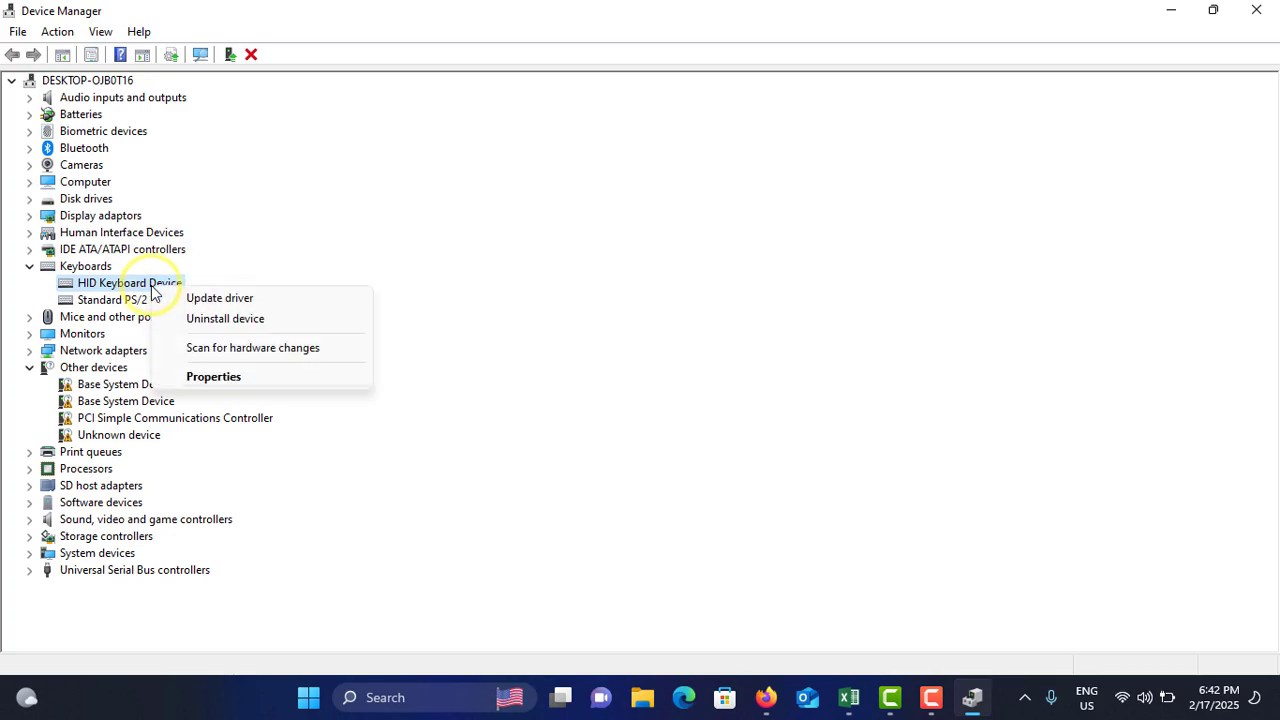
left_click(218, 297)
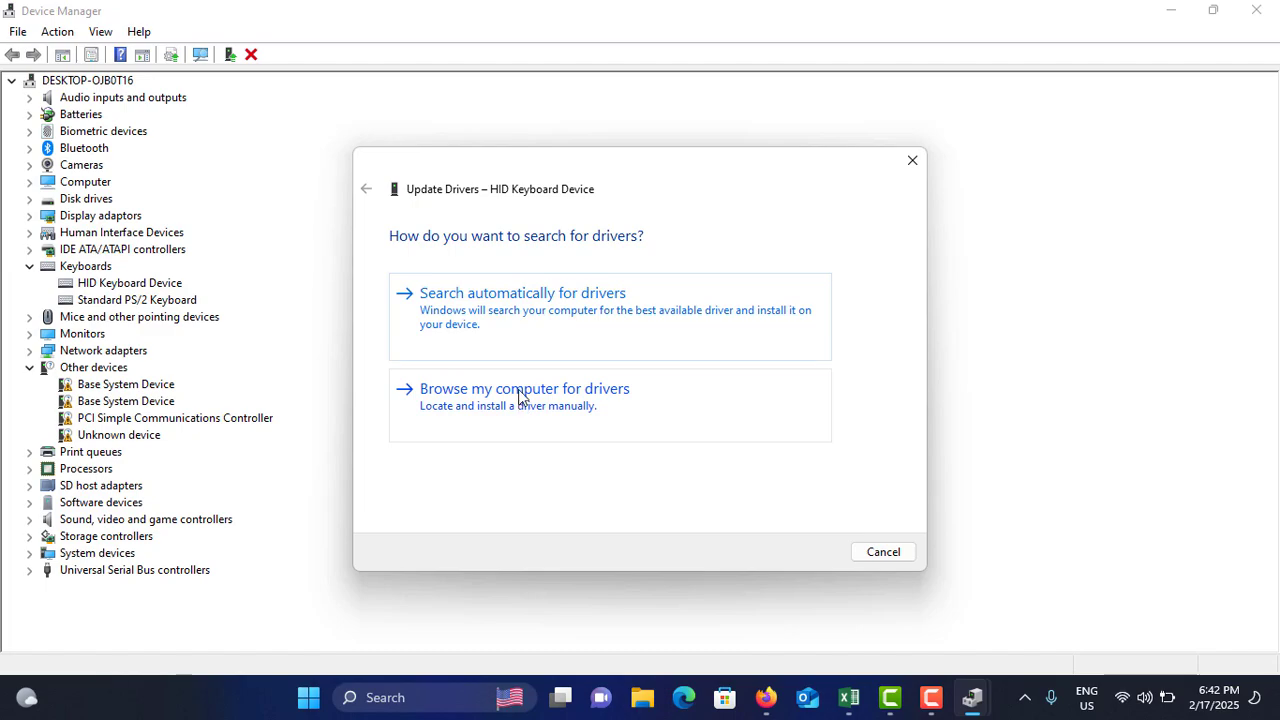
left_click(486, 300)
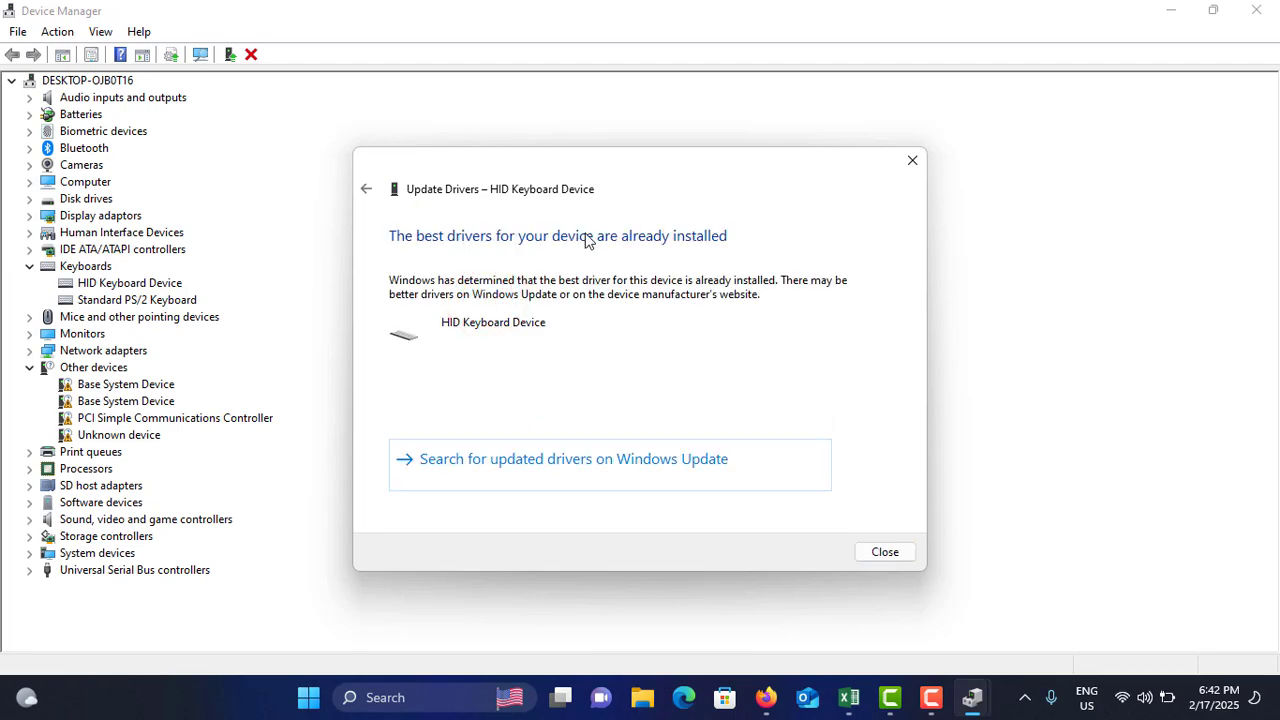
left_click(885, 555)
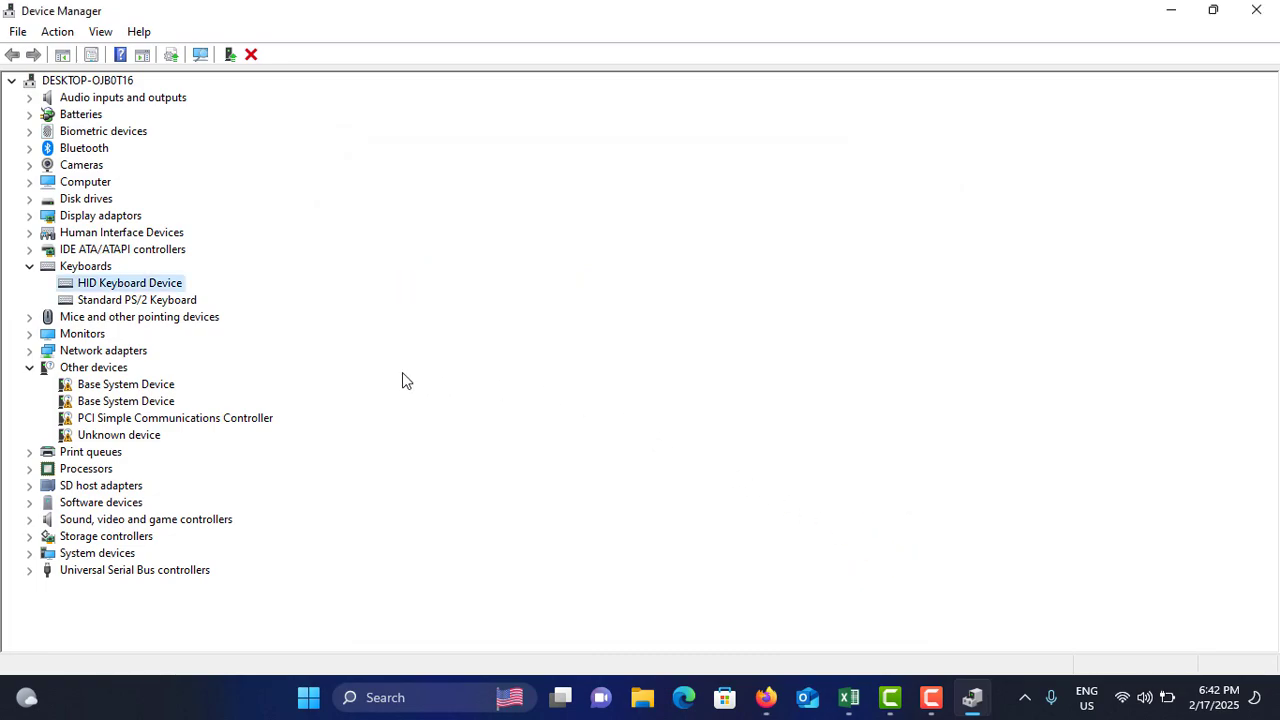
- Start uninstalling HID Keyboard Device but cancel it, then close Device Manager
left_click(145, 300)
left_click(142, 285)
right_click(143, 290)
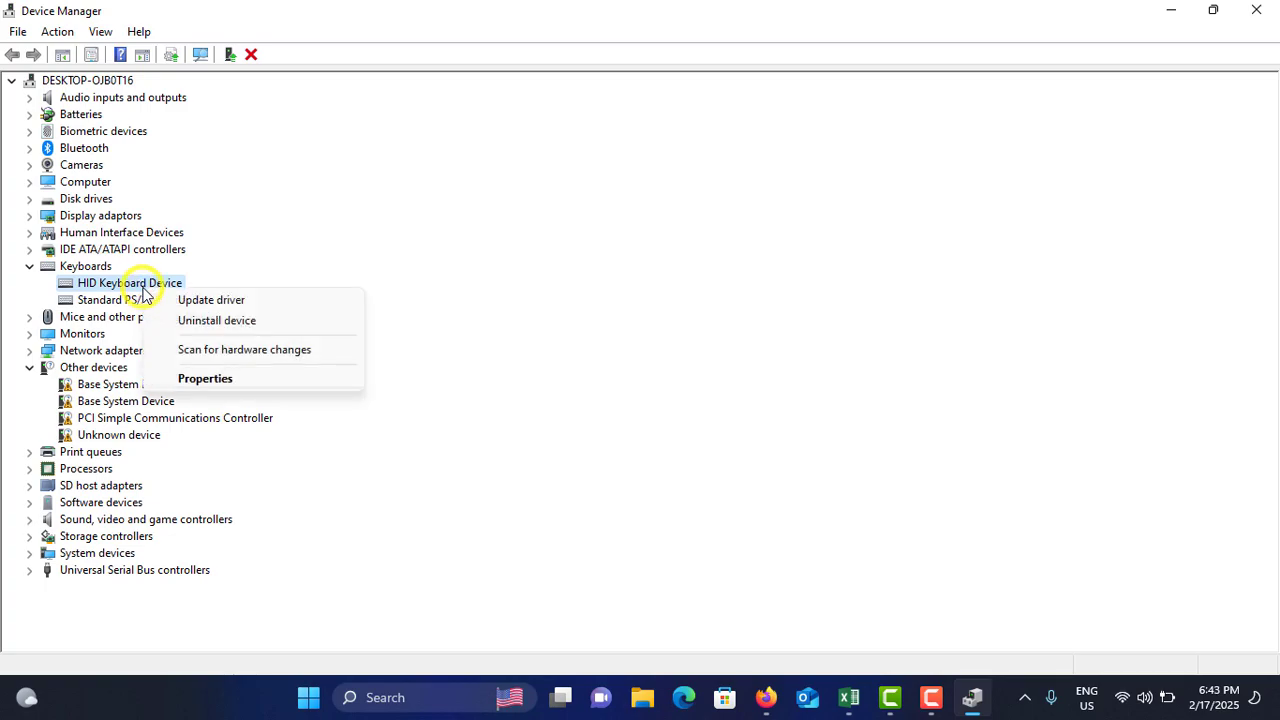
left_click(210, 322)
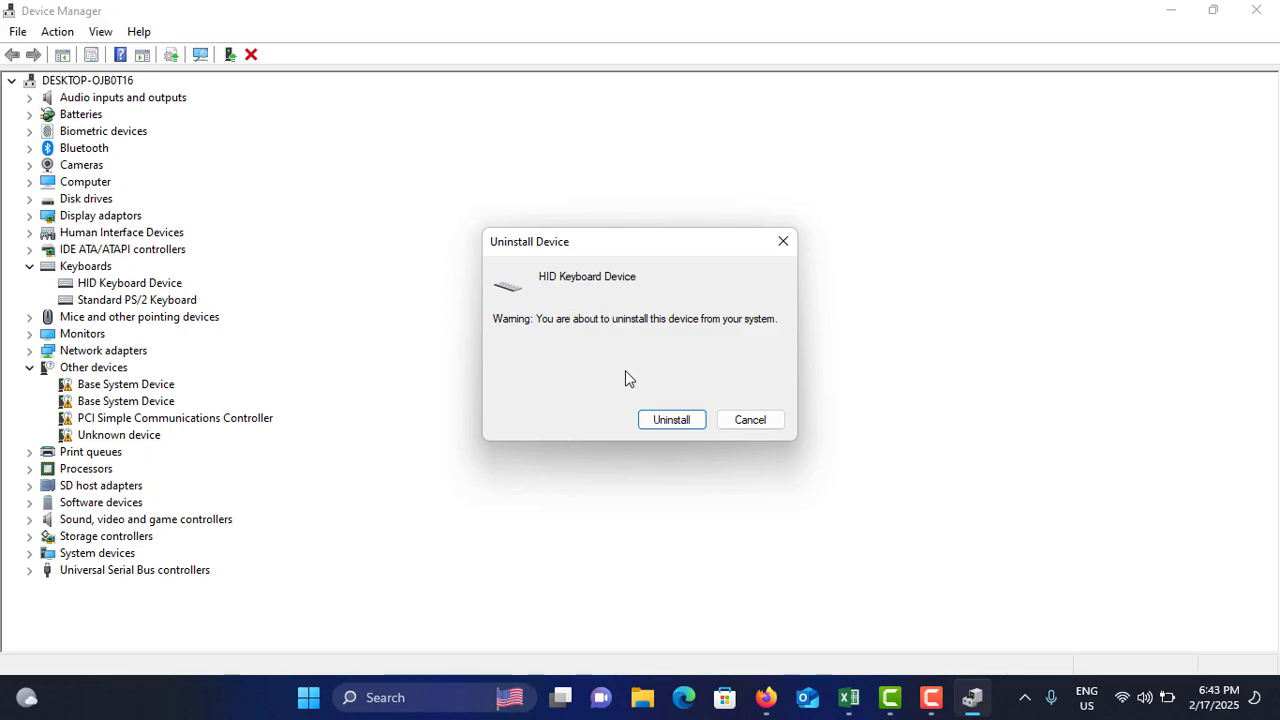
left_click(758, 419)
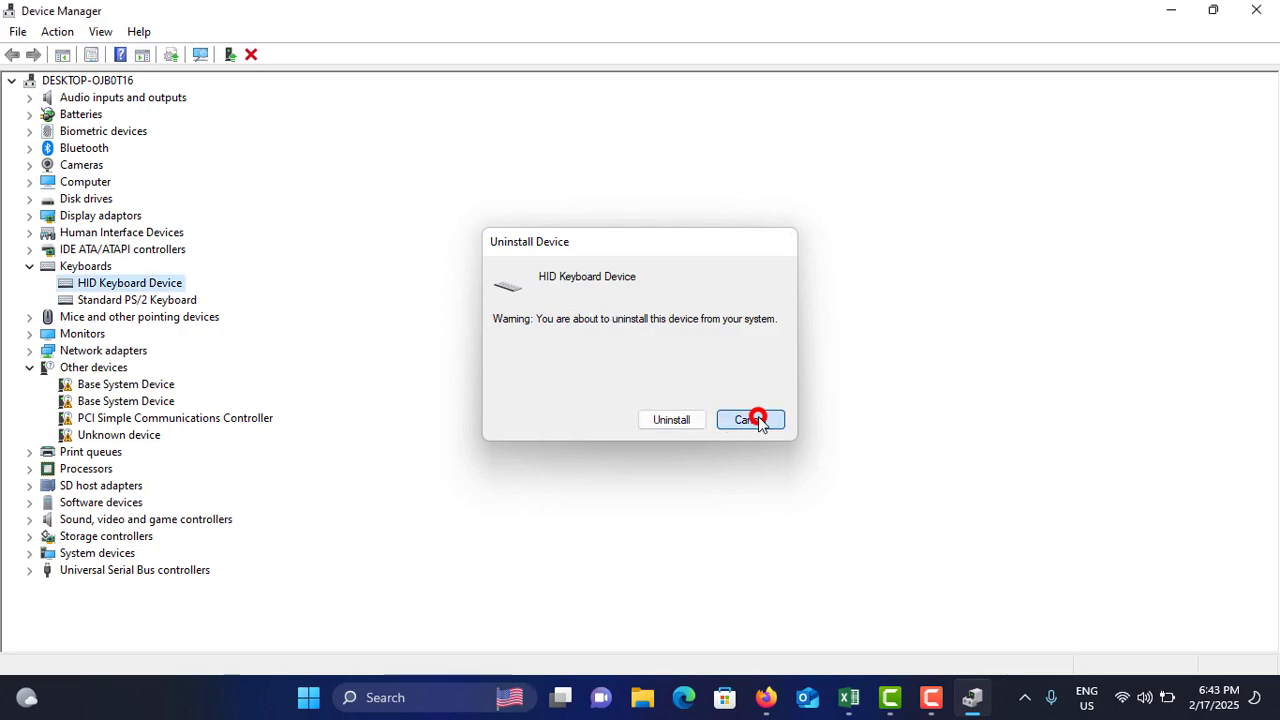
left_click(1256, 10)
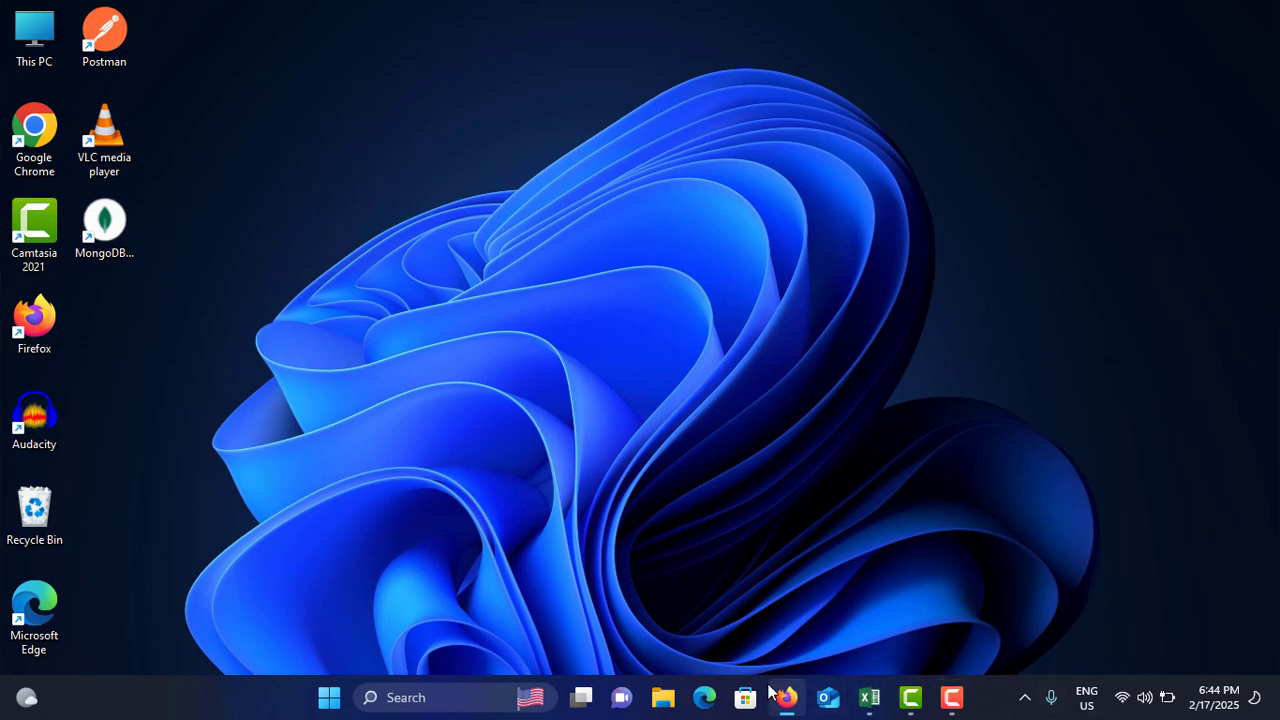
- Search Google for 'sharpkeys' in Firefox and scroll through the results
mouse_move(795, 703)
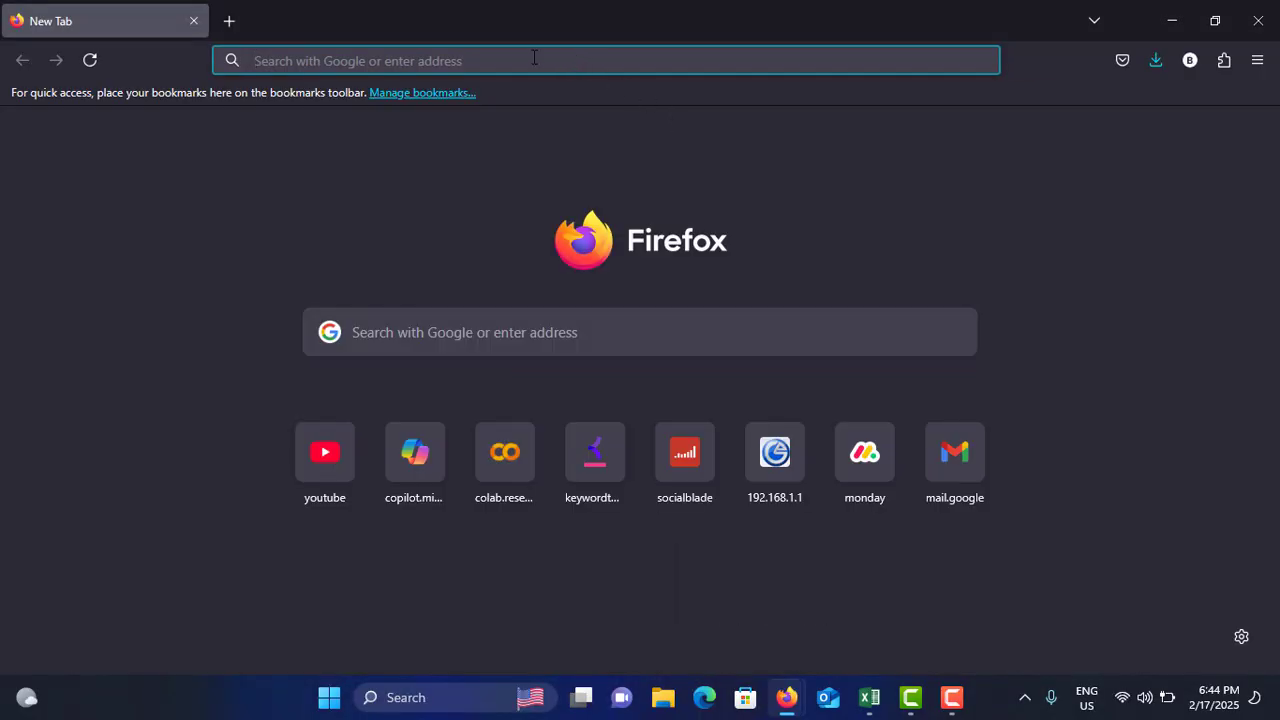
type("sh")
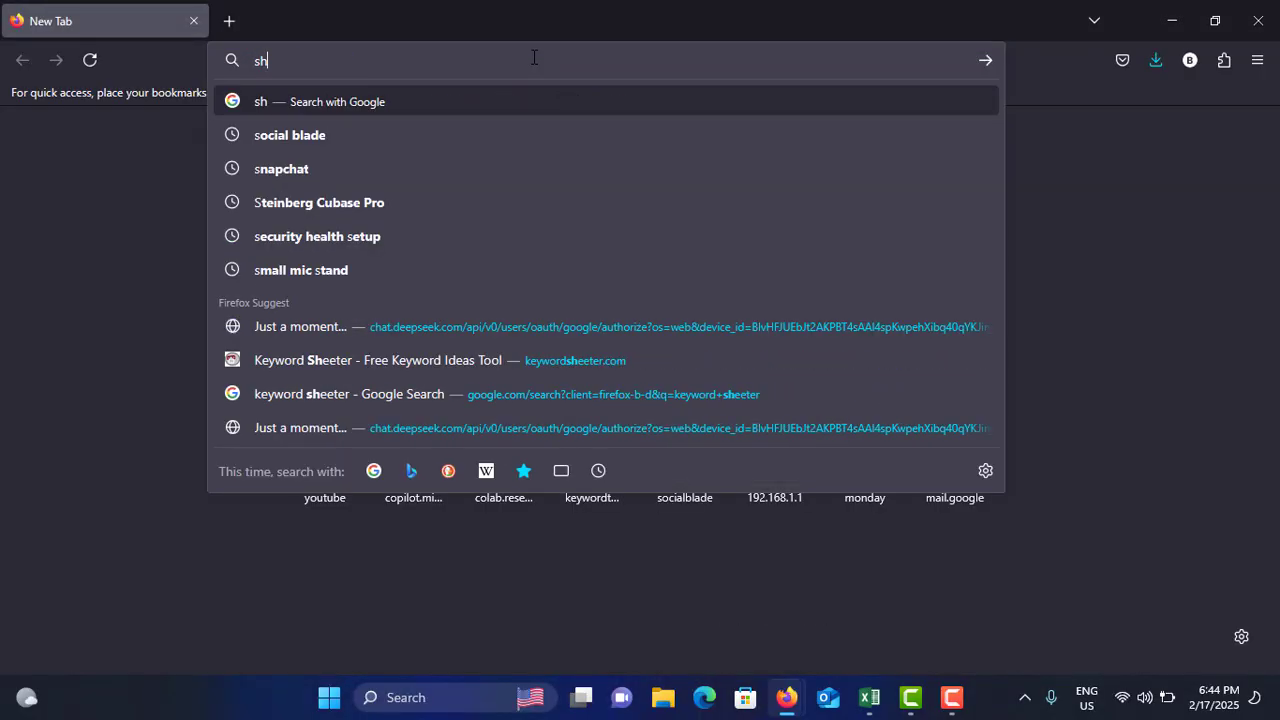
type("are")
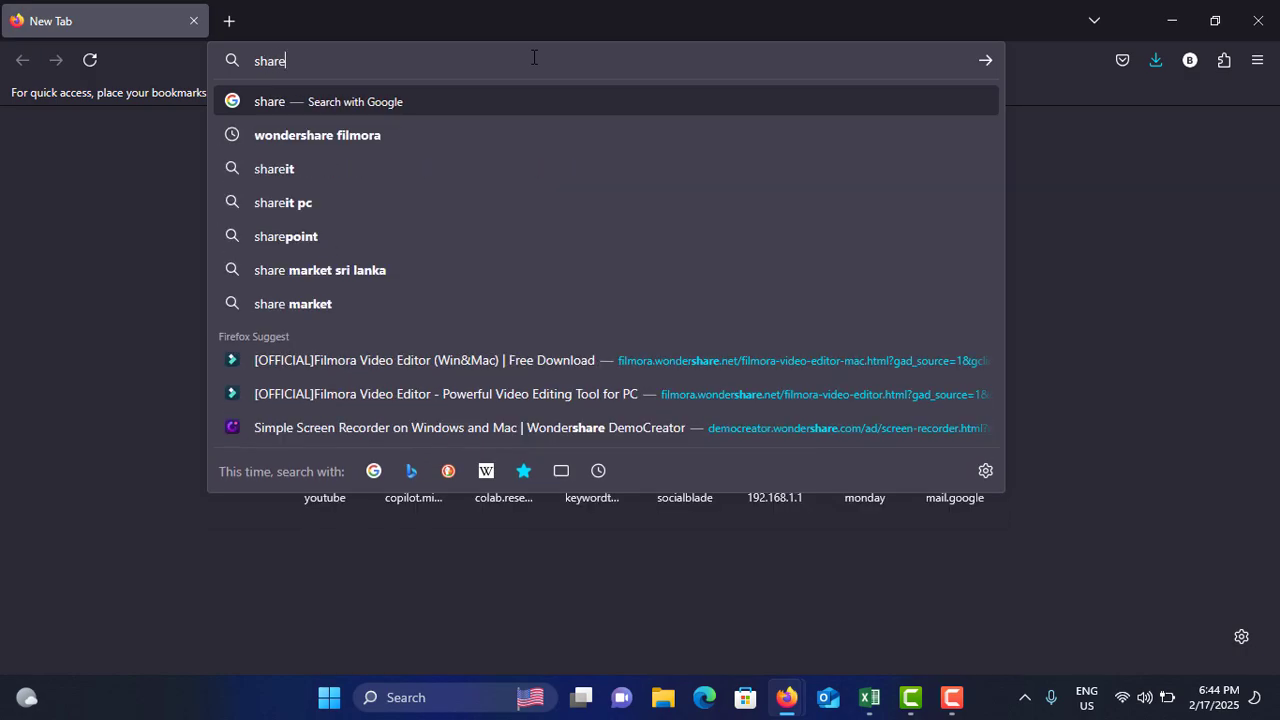
key("BackSpace")
type("pk")
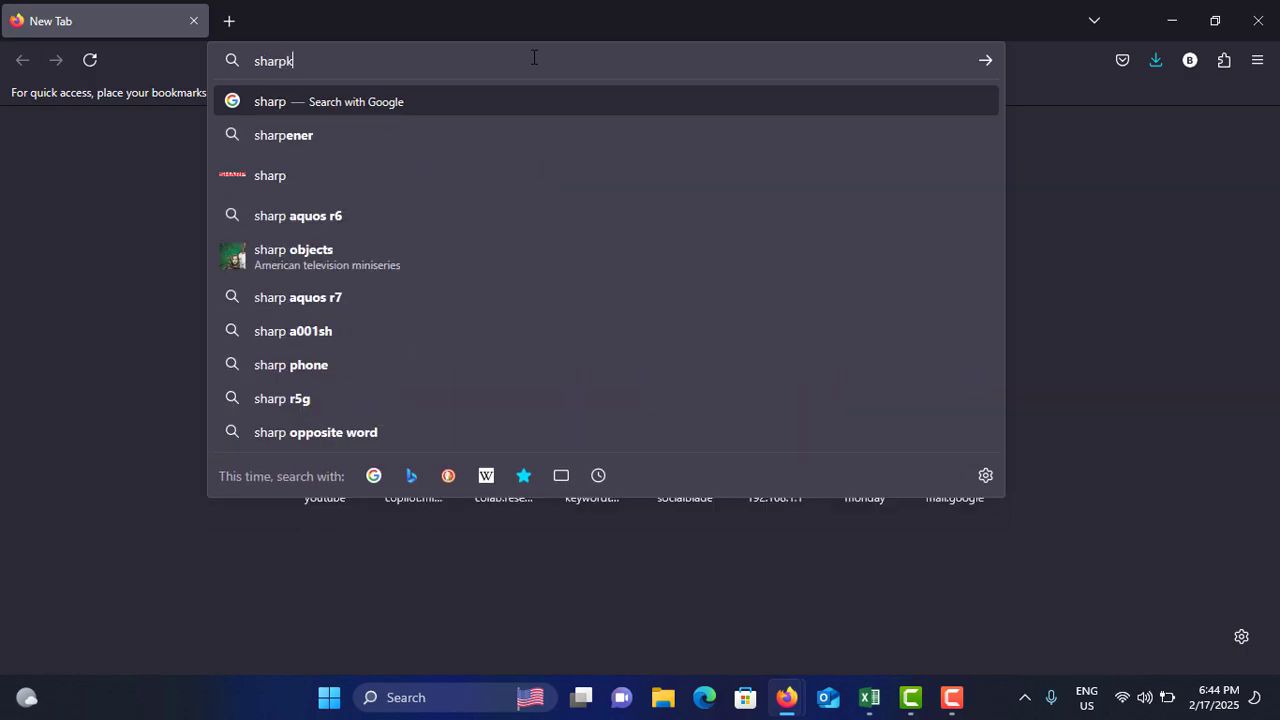
type("eys")
key("Return")
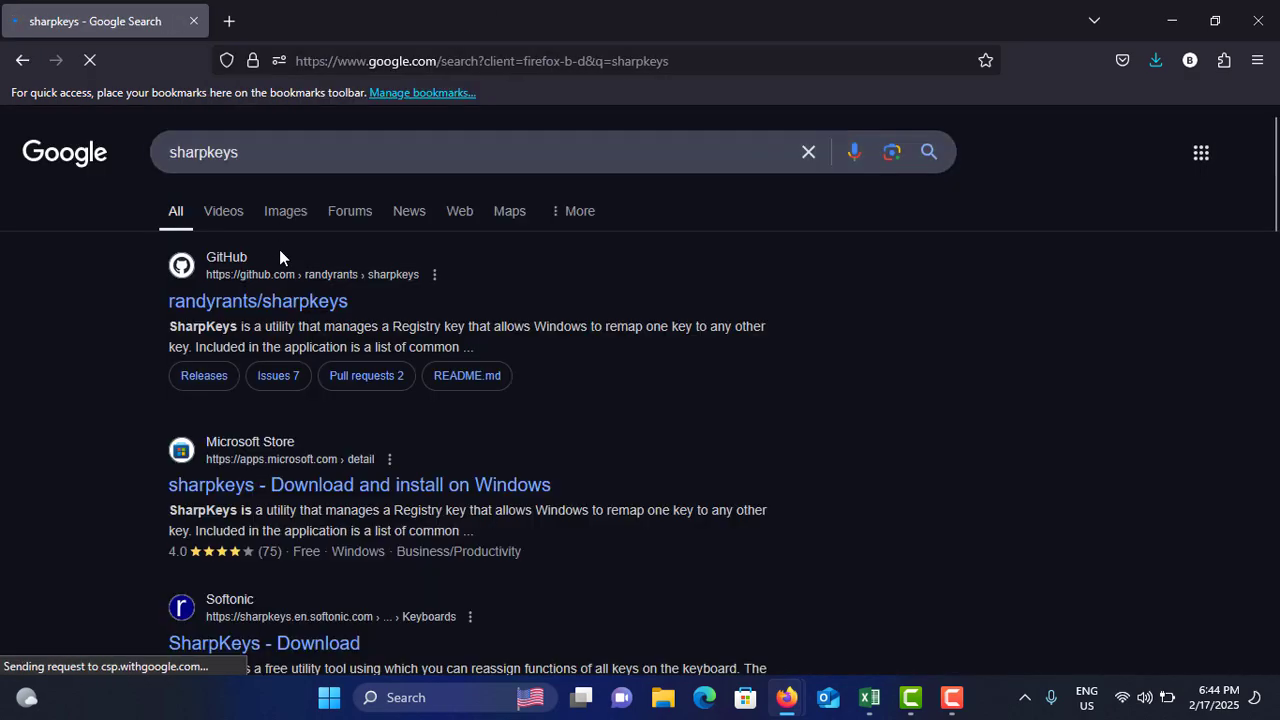
scroll(312, 330, "down", 2)
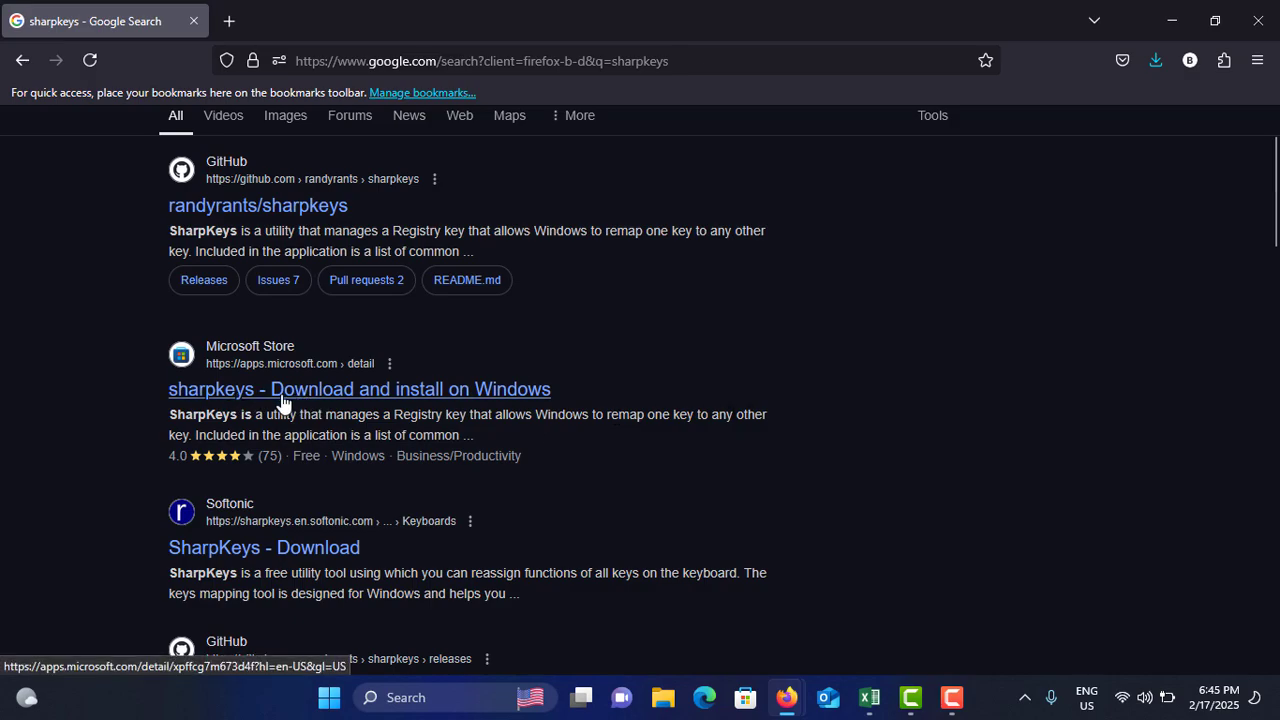
- Open Microsoft Store from the taskbar, then close both the Store and Firefox
left_click(745, 697)
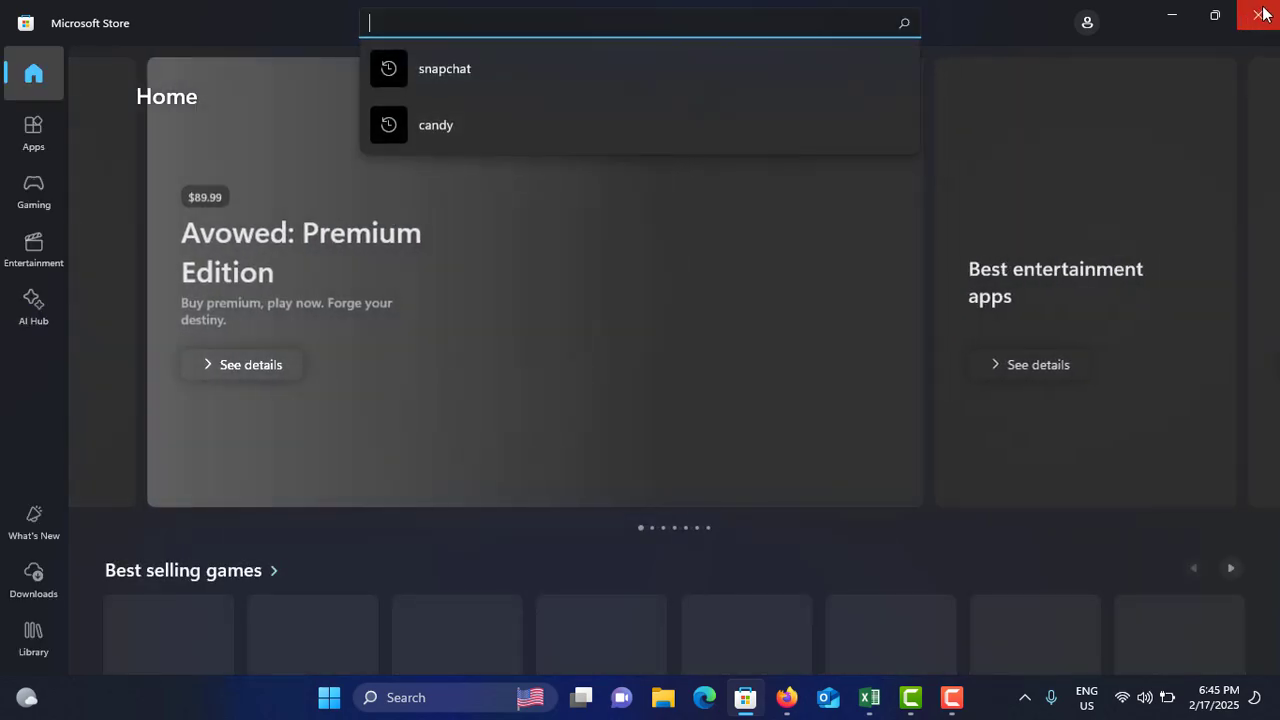
left_click(1260, 14)
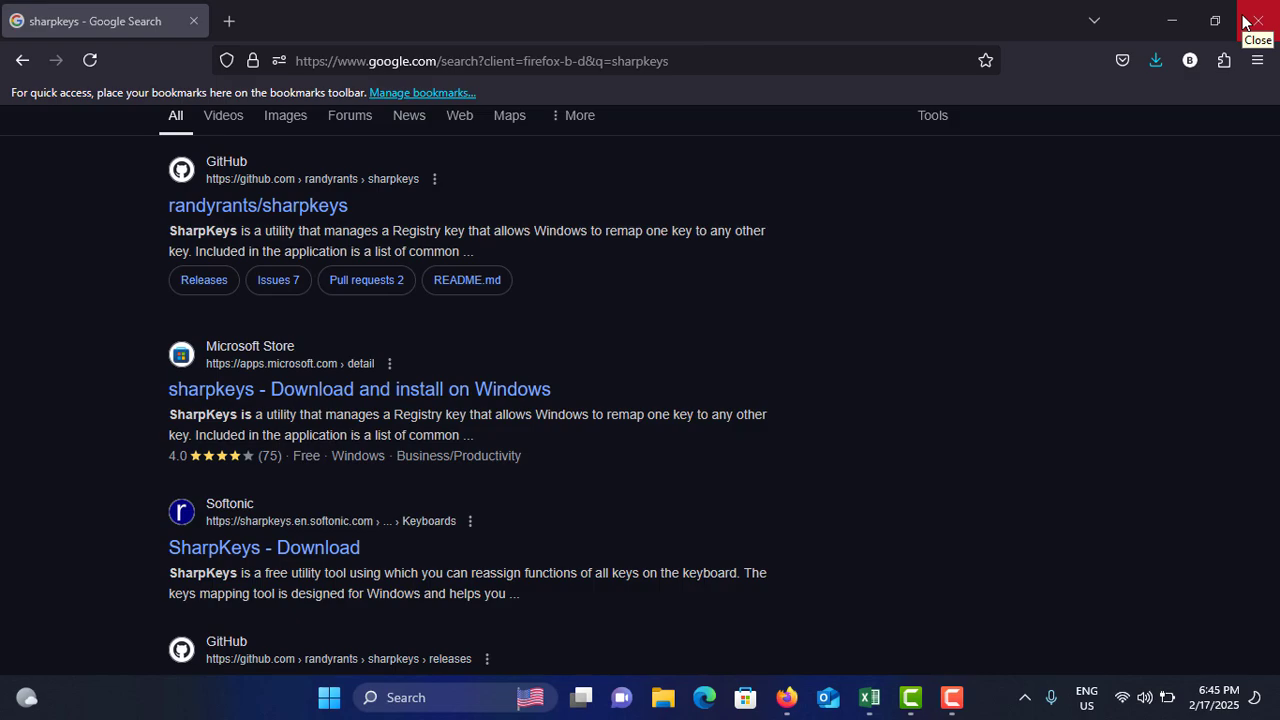
left_click(1246, 22)
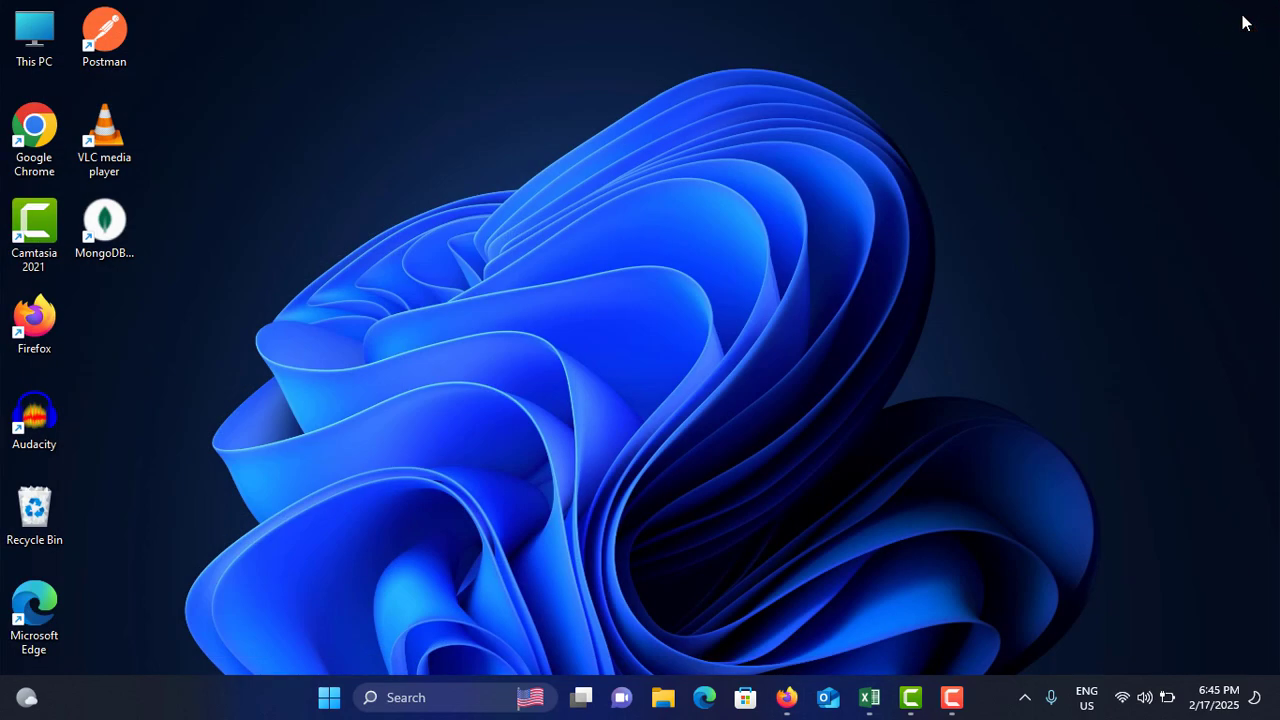